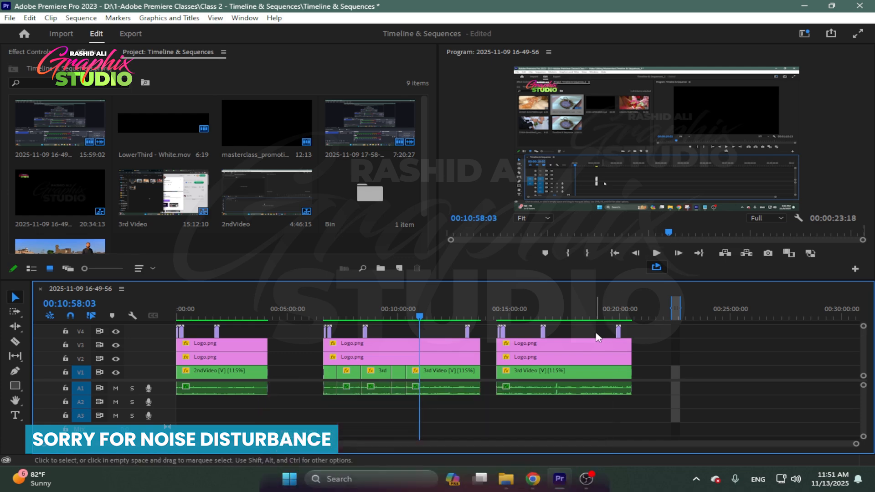
- Review the last clip group of the sequence around 00:15:36:20 to 00:19:25:15 and enlarge the timeline area
{"action": "scroll", "coordinate": [547, 352], "scroll_direction": "up", "scroll_amount": 3}
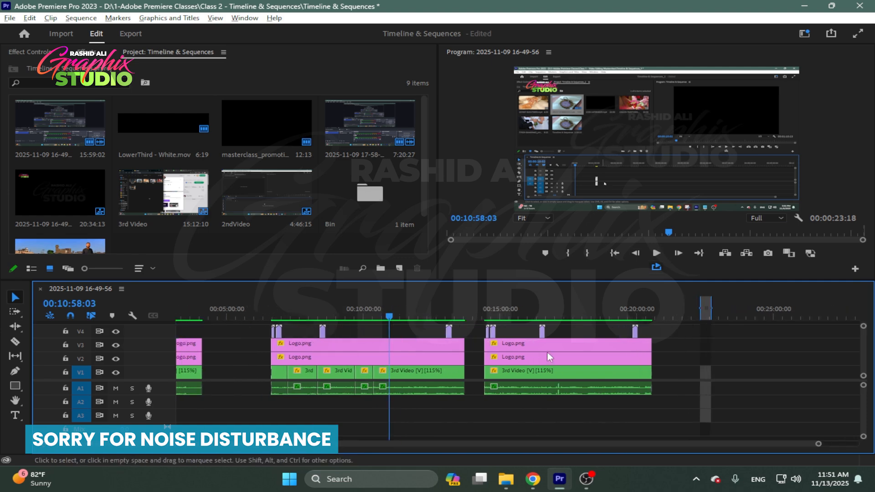
{"action": "left_click_drag", "start_coordinate": [486, 319], "coordinate": [509, 318]}
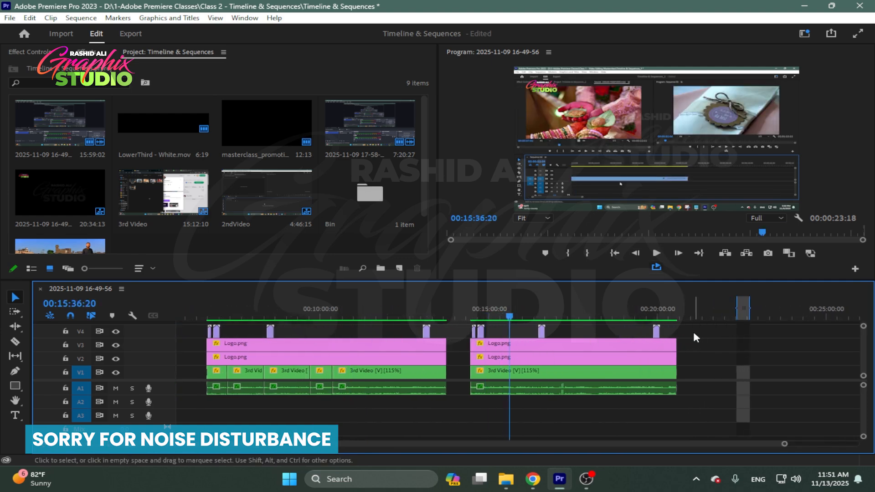
{"action": "left_click_drag", "start_coordinate": [694, 334], "coordinate": [477, 428]}
{"action": "left_click_drag", "start_coordinate": [517, 316], "coordinate": [641, 318]}
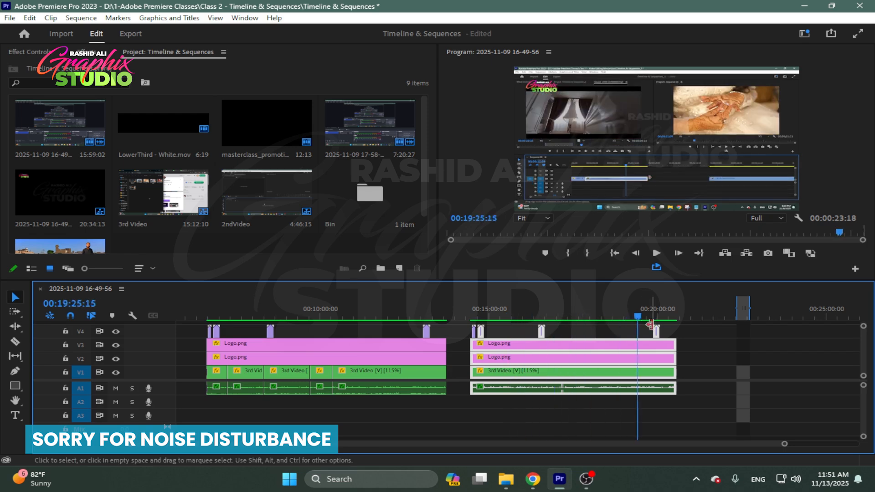
{"action": "left_click", "coordinate": [688, 336]}
{"action": "left_click_drag", "start_coordinate": [622, 281], "coordinate": [621, 243]}
{"action": "left_click_drag", "start_coordinate": [457, 297], "coordinate": [176, 415]}
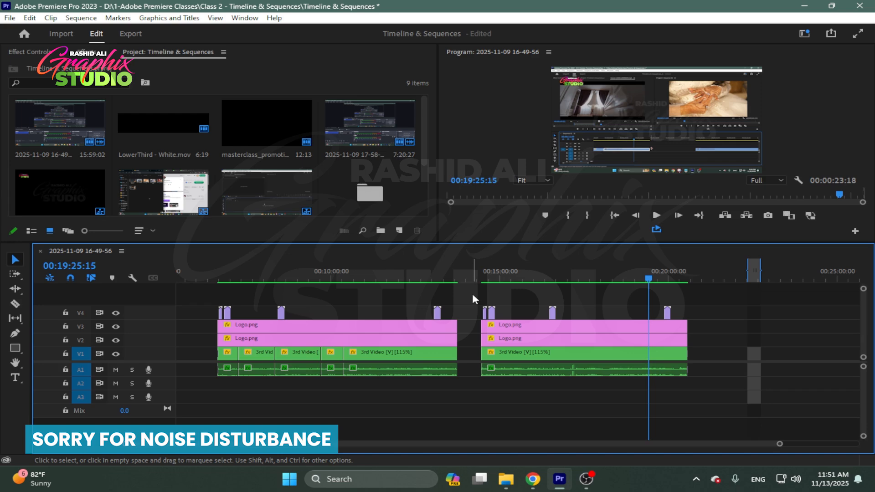
- Open the media export settings for the current sequence
{"action": "key", "text": "ctrl+m"}
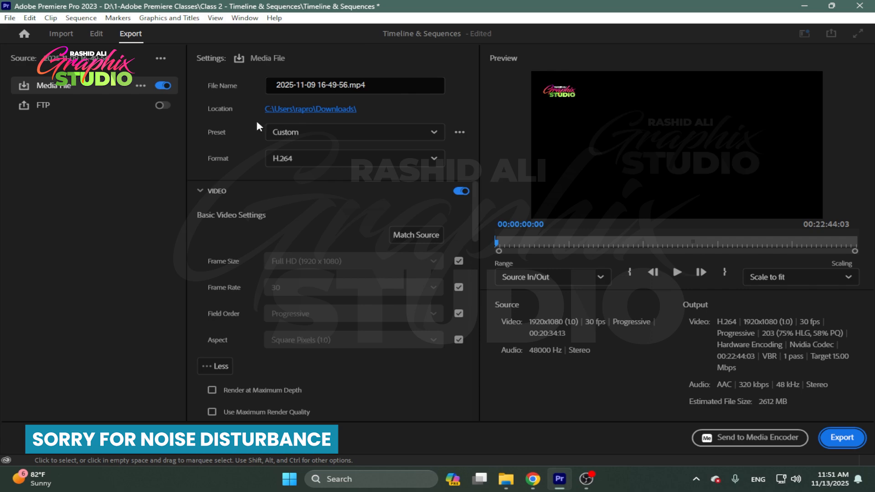
{"action": "left_click", "coordinate": [96, 33]}
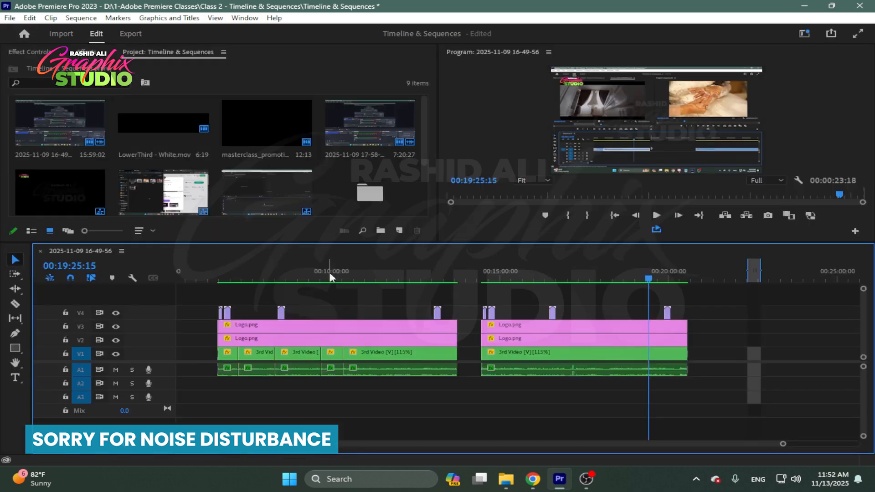
{"action": "left_click", "coordinate": [5, 18]}
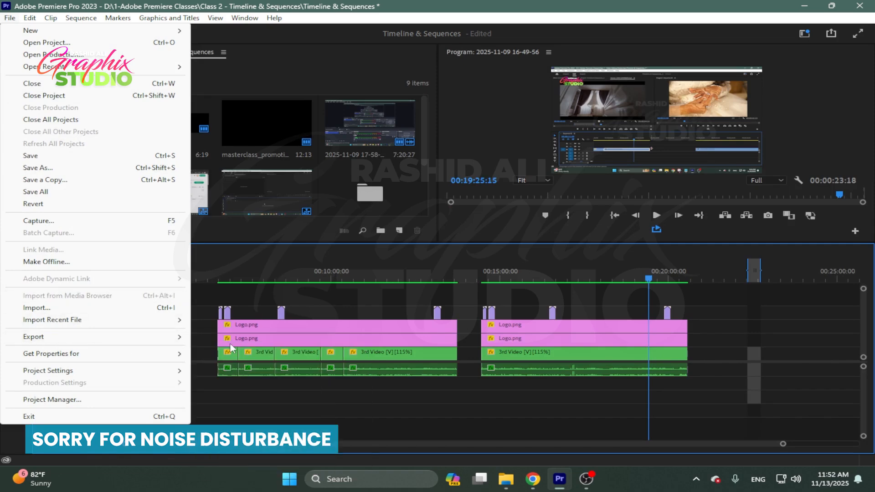
{"action": "mouse_move", "coordinate": [132, 342]}
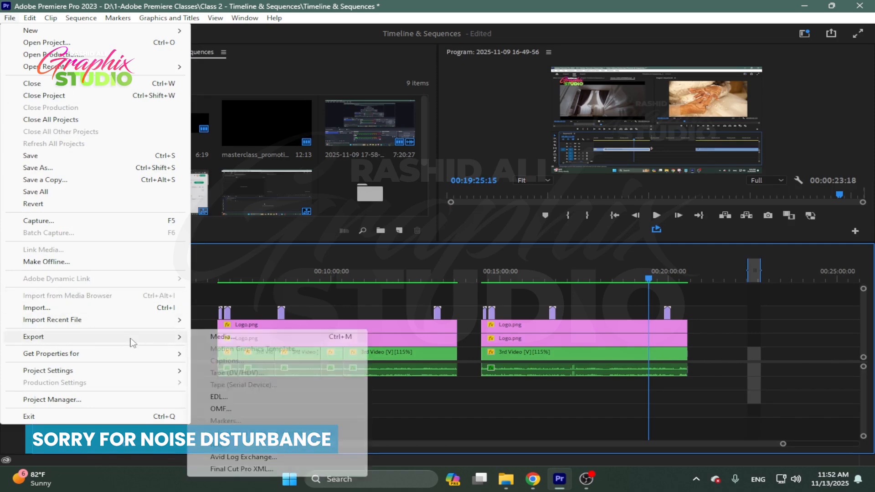
{"action": "left_click", "coordinate": [222, 339]}
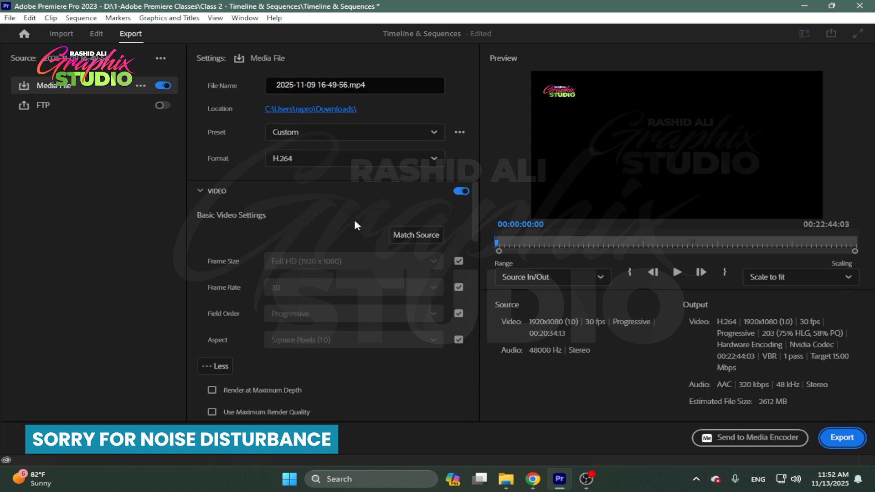
- Set the export location to the Export folder inside Class 2 - Timeline & Sequences and name the output file Video 1
{"action": "left_click", "coordinate": [376, 85]}
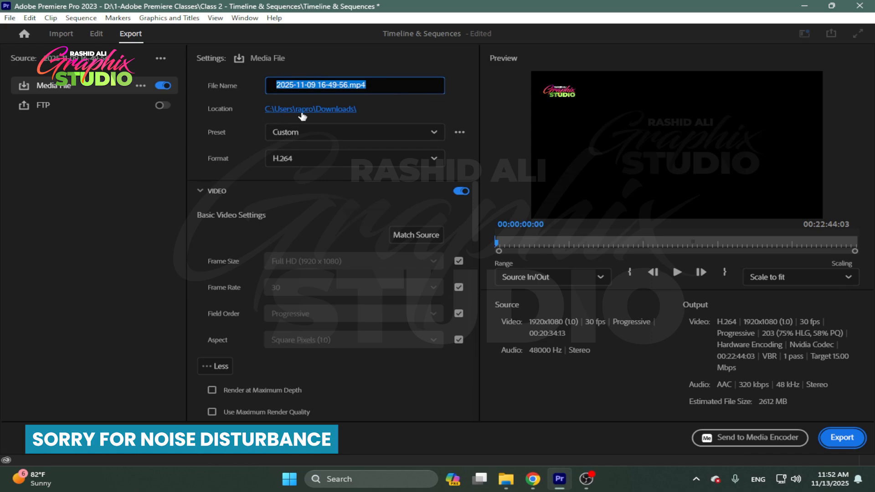
{"action": "left_click", "coordinate": [337, 110]}
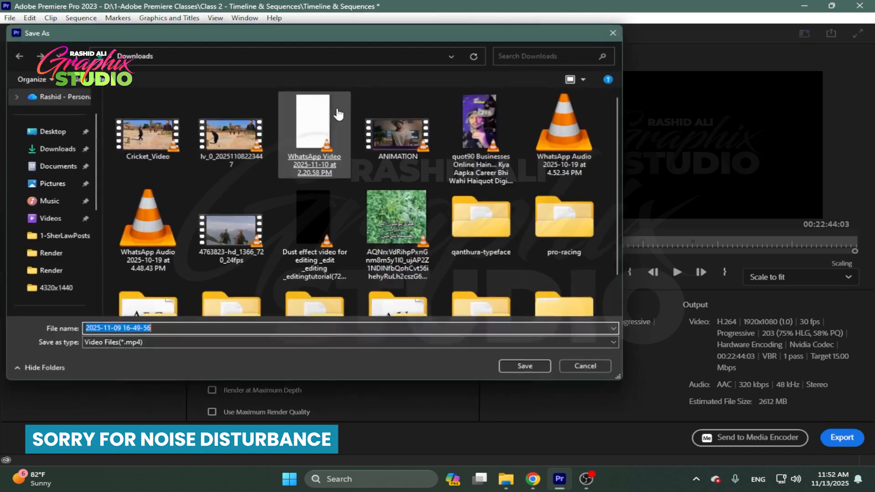
{"action": "scroll", "coordinate": [69, 210], "scroll_direction": "down", "scroll_amount": 5}
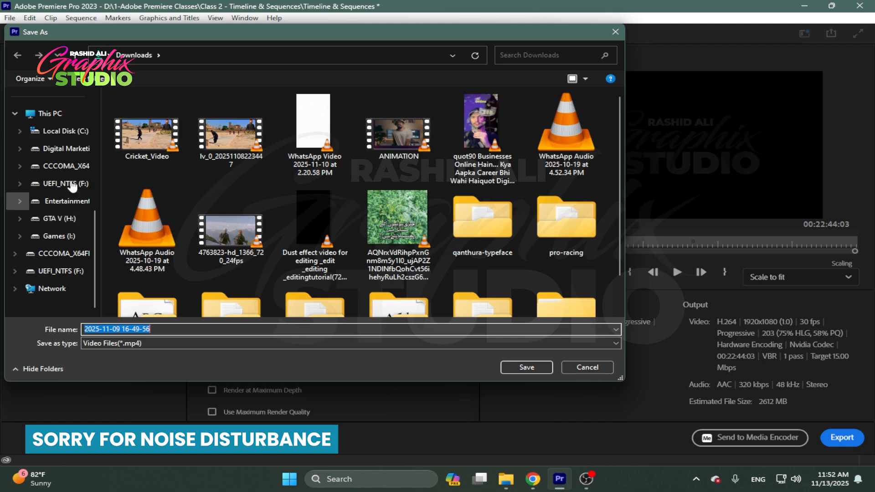
{"action": "left_click", "coordinate": [66, 131]}
{"action": "left_click", "coordinate": [68, 149]}
{"action": "double_click", "coordinate": [118, 135]}
{"action": "double_click", "coordinate": [187, 130]}
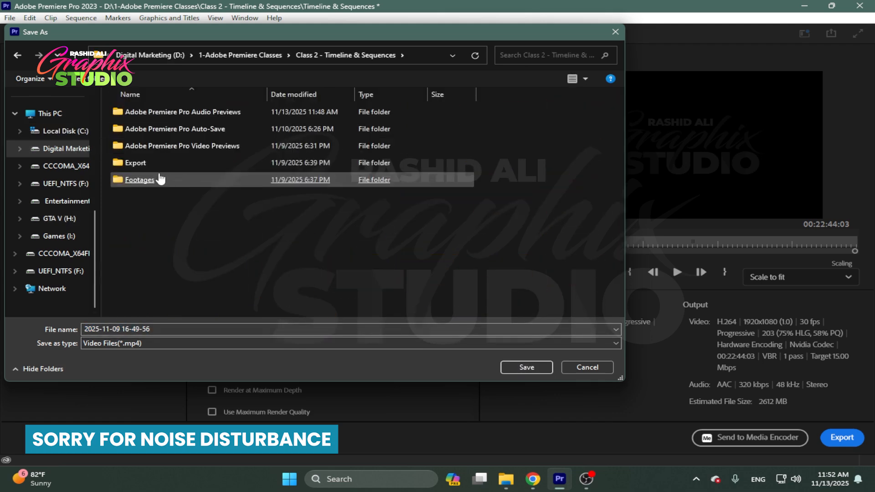
{"action": "double_click", "coordinate": [164, 165]}
{"action": "left_click_drag", "start_coordinate": [447, 333], "coordinate": [48, 325]}
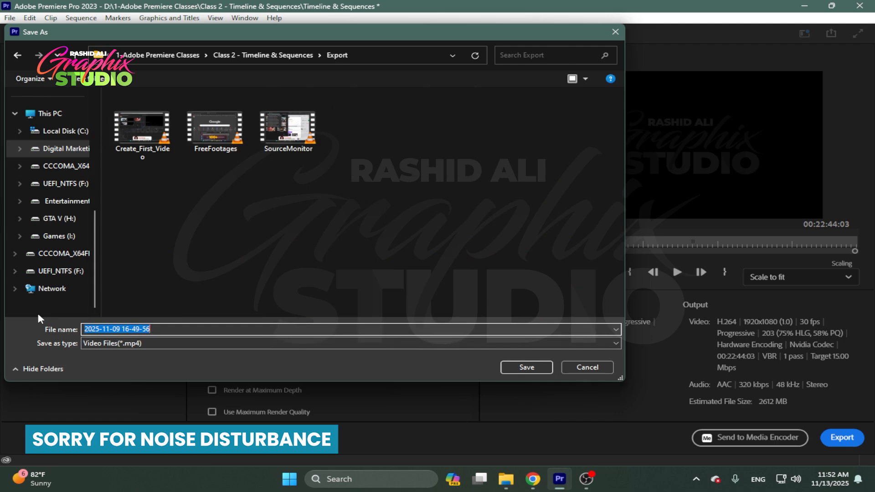
{"action": "type", "text": "Video 1"}
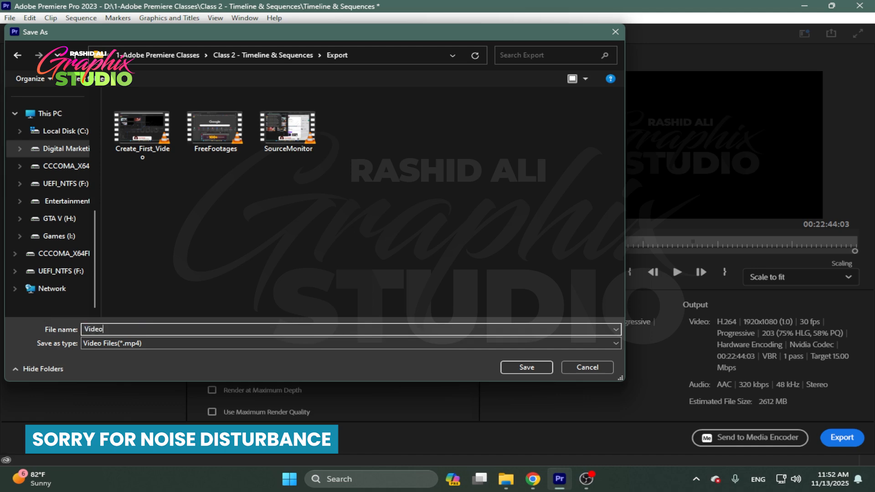
{"action": "left_click", "coordinate": [506, 368]}
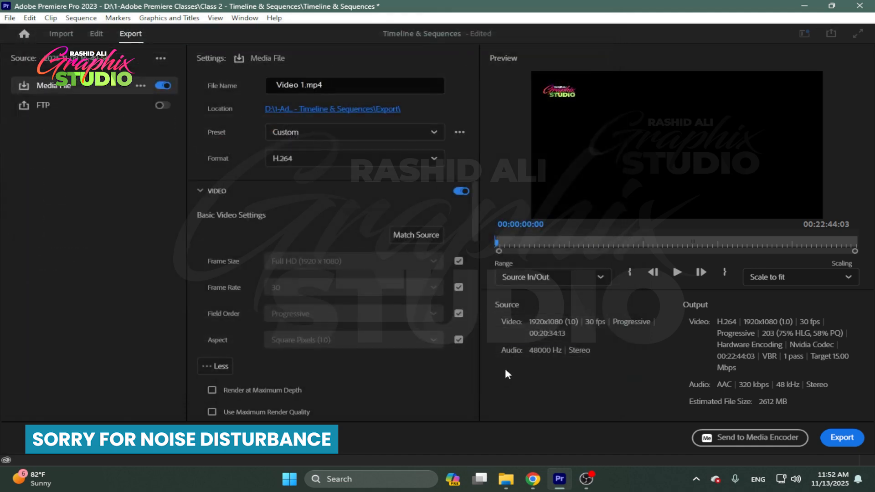
- Look through the available export presets and check the timebase and frame size in the sequence settings
{"action": "left_click", "coordinate": [301, 139]}
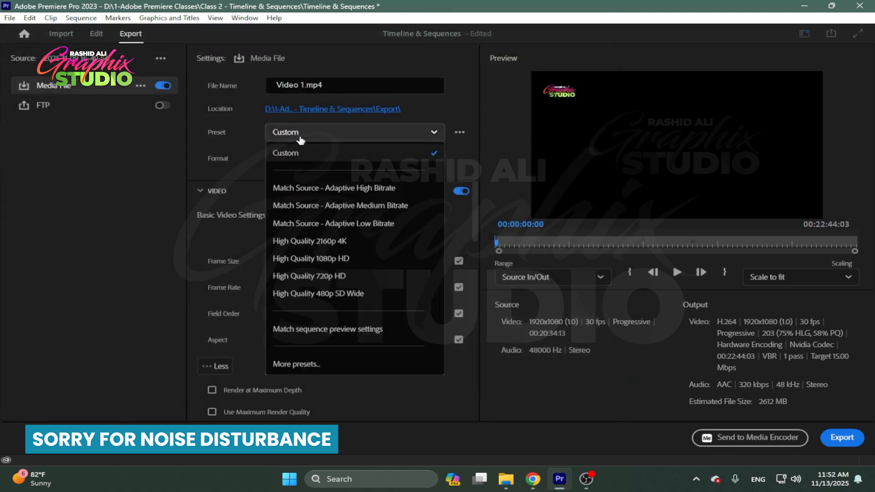
{"action": "left_click", "coordinate": [300, 139]}
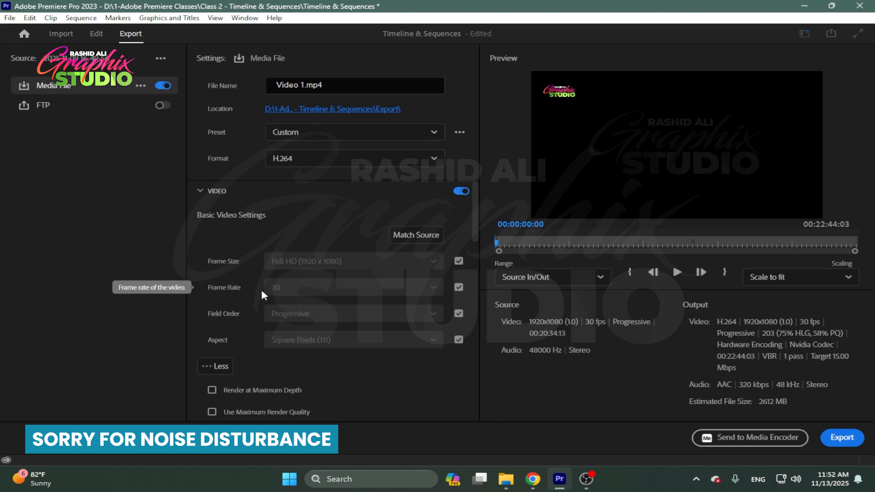
{"action": "left_click", "coordinate": [101, 36]}
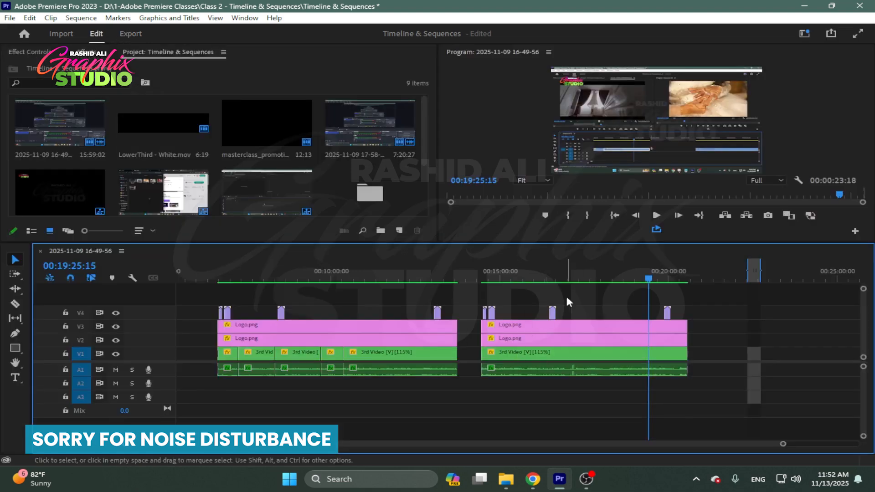
{"action": "left_click", "coordinate": [81, 19]}
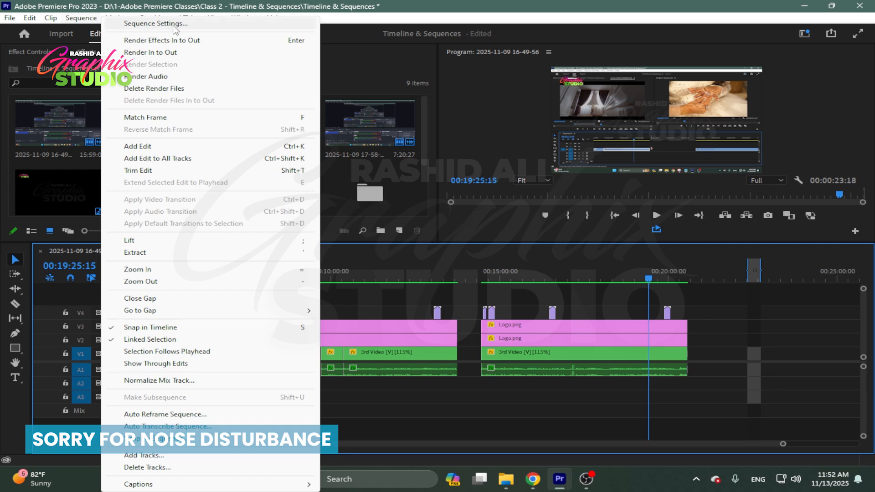
{"action": "left_click", "coordinate": [175, 27]}
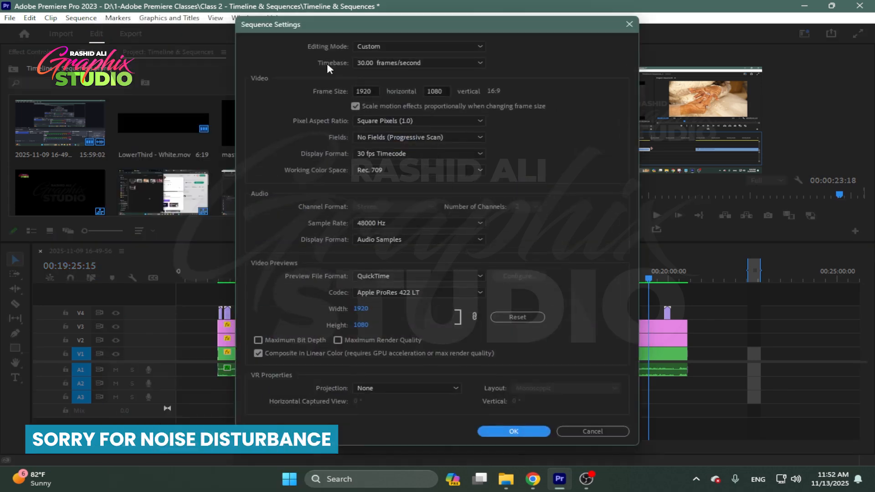
{"action": "left_click_drag", "start_coordinate": [371, 91], "coordinate": [348, 91]}
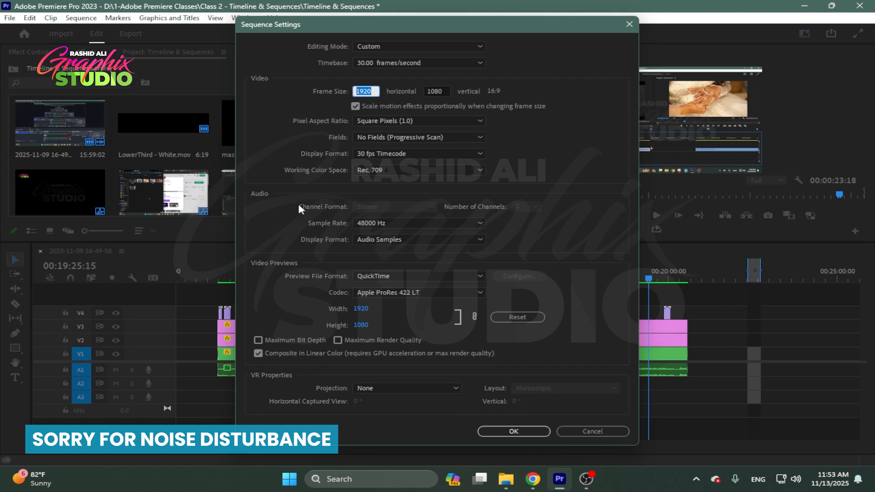
{"action": "left_click", "coordinate": [588, 431]}
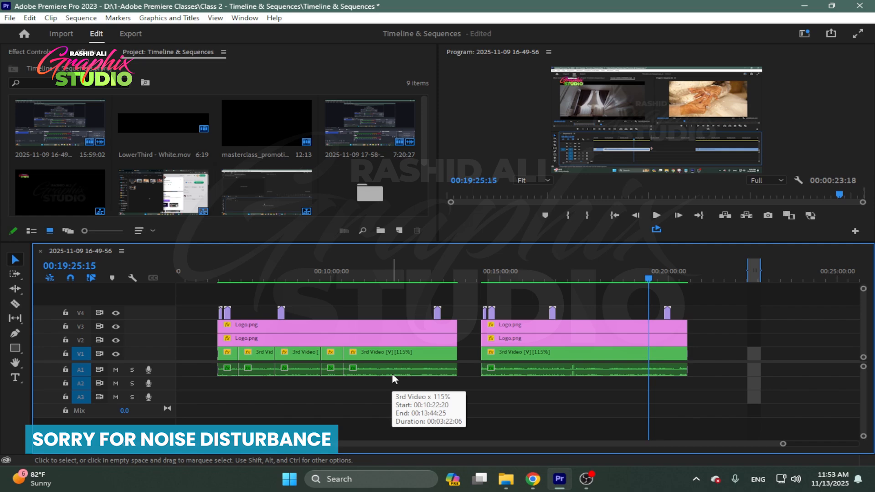
- Return to the export settings and rename the output file to video 1
{"action": "left_click", "coordinate": [132, 33]}
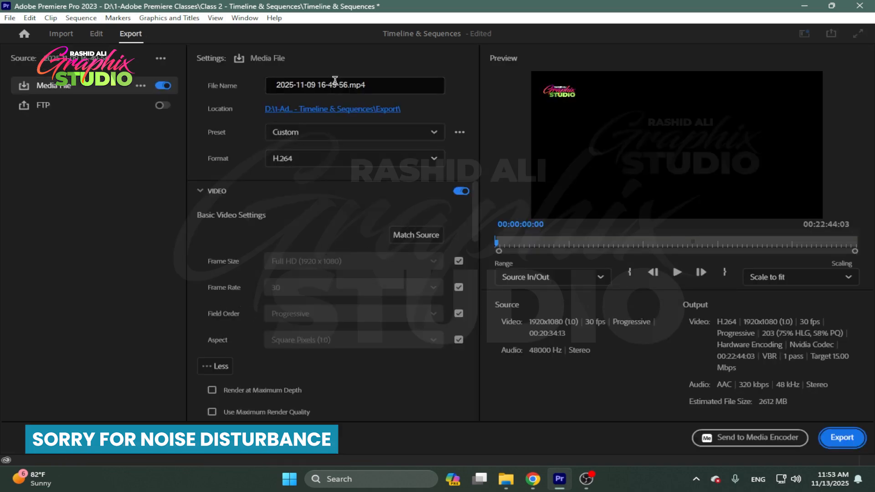
{"action": "left_click", "coordinate": [363, 84]}
{"action": "key", "text": "ctrl+a"}
{"action": "key", "text": "BackSpace"}
{"action": "type", "text": "video 1"}
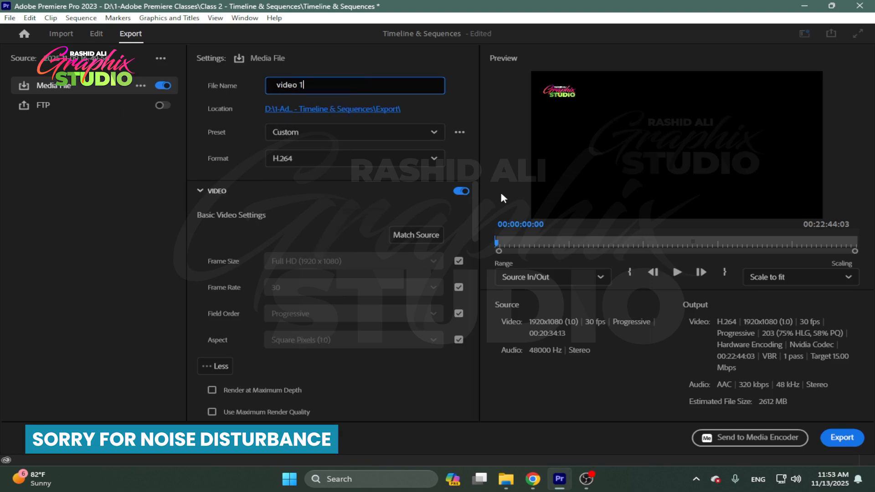
{"action": "key", "text": "Return"}
- Expand the additional video export settings and examine them down to the bitrate settings
{"action": "scroll", "coordinate": [473, 237], "scroll_direction": "down", "scroll_amount": 5}
{"action": "mouse_move", "coordinate": [472, 255]}
{"action": "left_mouse_down"}
{"action": "mouse_move", "coordinate": [472, 357]}
{"action": "mouse_move", "coordinate": [481, 238]}
{"action": "mouse_move", "coordinate": [483, 255]}
{"action": "left_mouse_up"}
{"action": "left_click_drag", "start_coordinate": [478, 344], "coordinate": [479, 252]}
{"action": "left_click", "coordinate": [213, 187]}
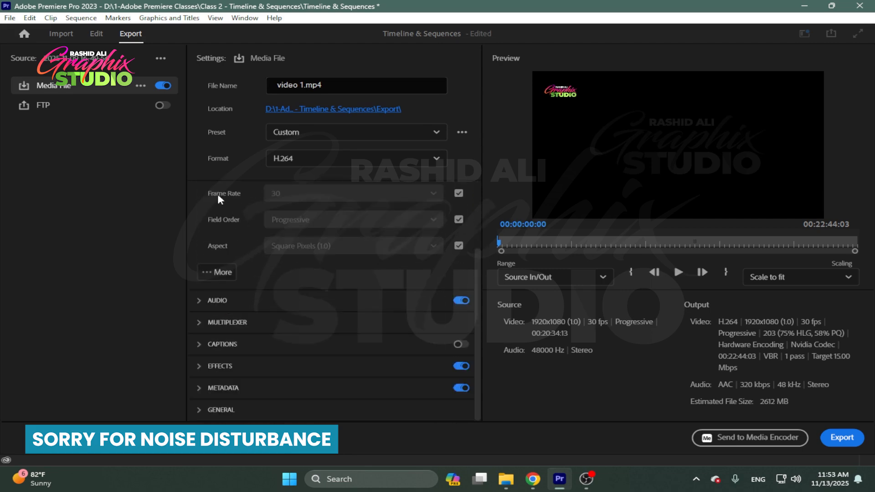
{"action": "left_click", "coordinate": [220, 272]}
{"action": "left_click_drag", "start_coordinate": [480, 254], "coordinate": [462, 365]}
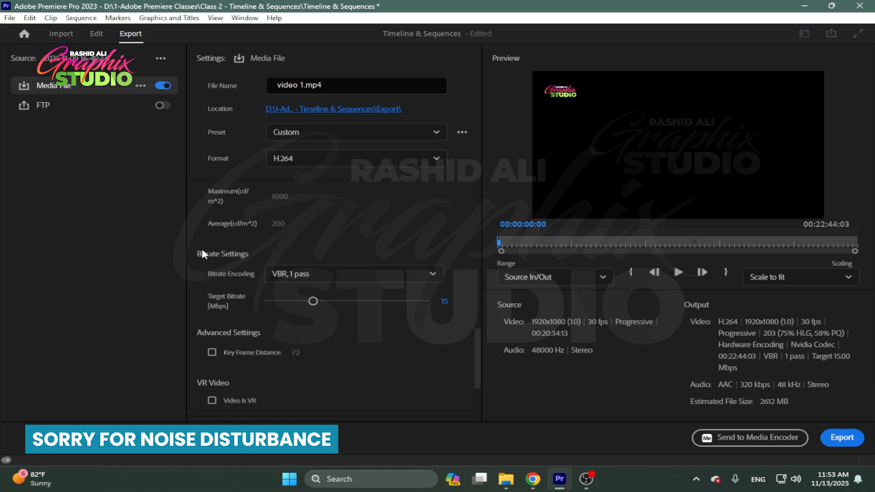
- Try CBR as the bitrate encoding and switch it back to VBR, 1 pass
{"action": "left_click", "coordinate": [334, 276]}
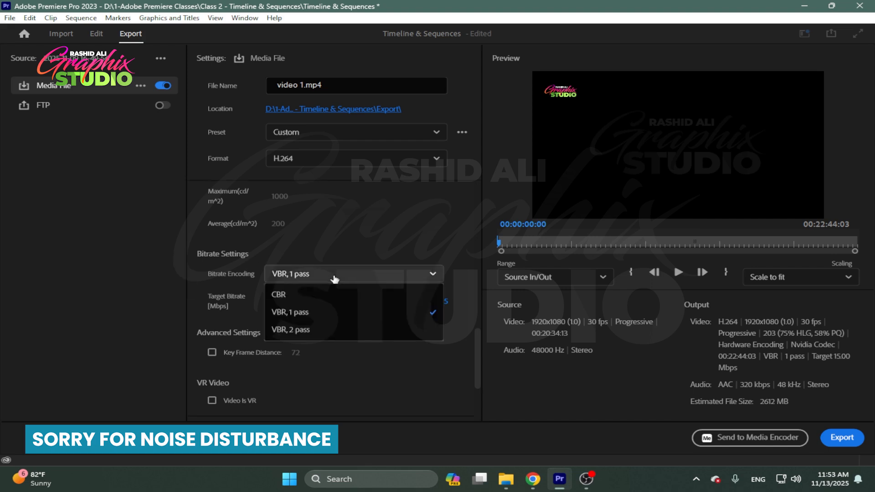
{"action": "left_click", "coordinate": [279, 296]}
{"action": "left_click", "coordinate": [296, 276]}
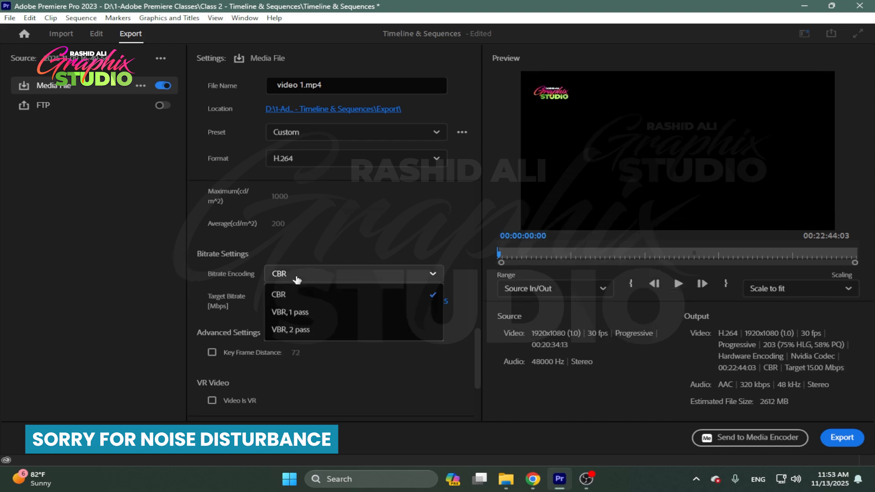
{"action": "left_click", "coordinate": [307, 311]}
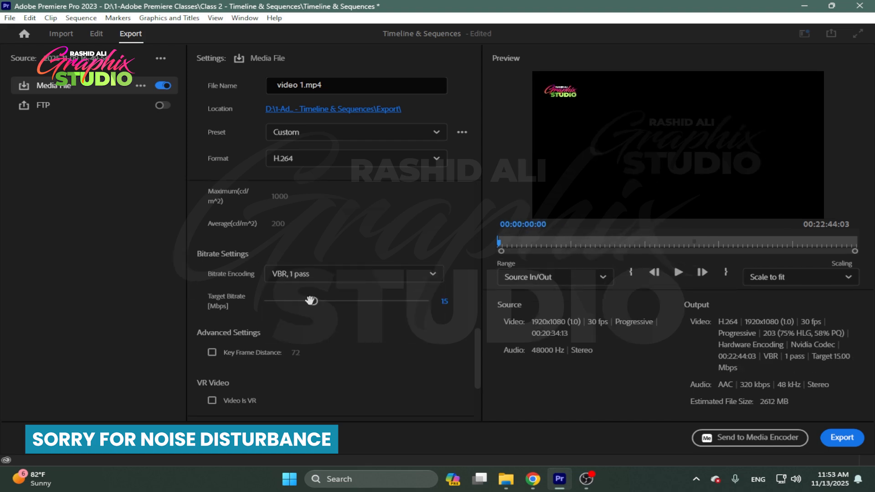
- Try 20 and 100 Mbps as the target bitrate, and return it to 15 Mbps
{"action": "left_click", "coordinate": [440, 301]}
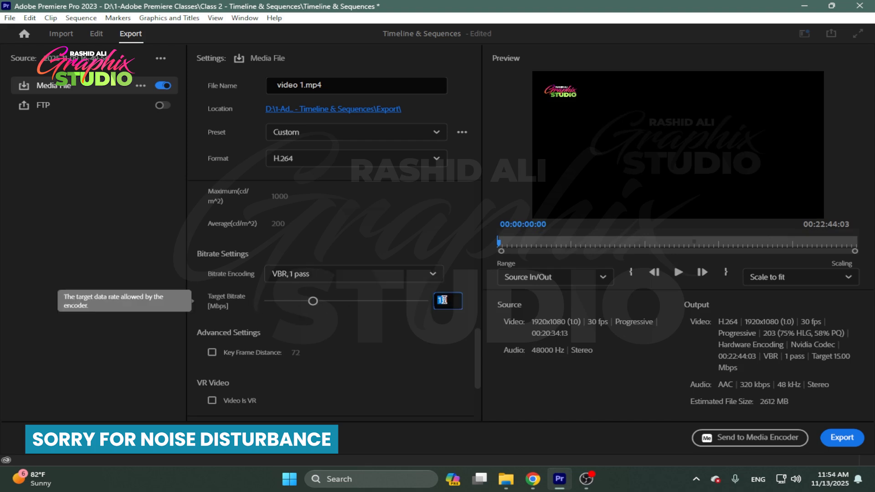
{"action": "type", "text": "20"}
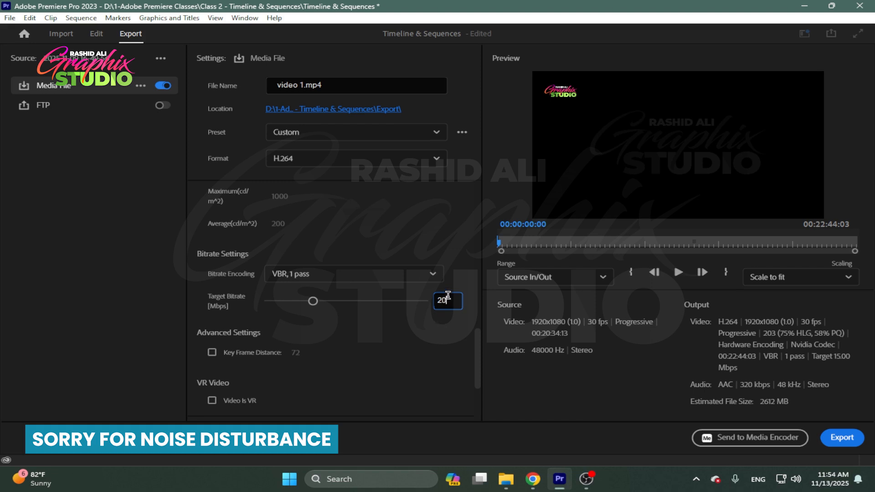
{"action": "key", "text": "BackSpace"}
{"action": "key", "text": "BackSpace"}
{"action": "type", "text": "1"}
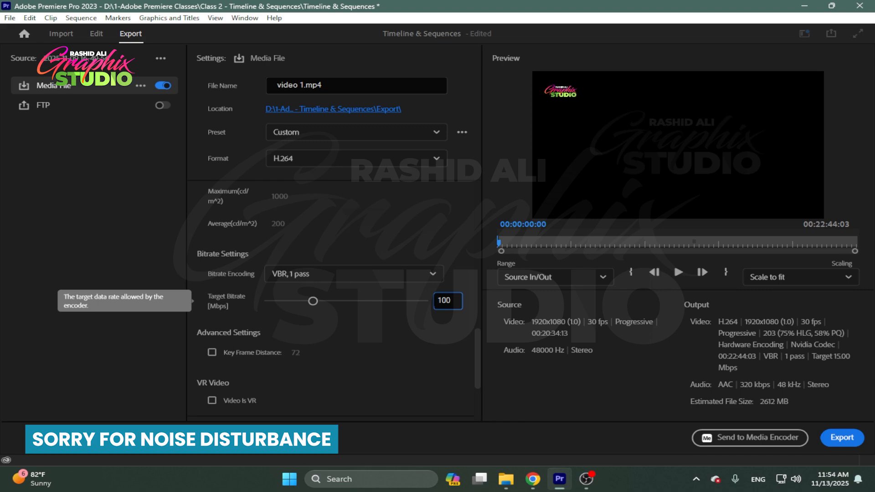
{"action": "type", "text": "00"}
{"action": "key", "text": "BackSpace"}
{"action": "key", "text": "BackSpace"}
{"action": "key", "text": "BackSpace"}
{"action": "type", "text": "15"}
{"action": "scroll", "coordinate": [401, 293], "scroll_direction": "up", "scroll_amount": 2}
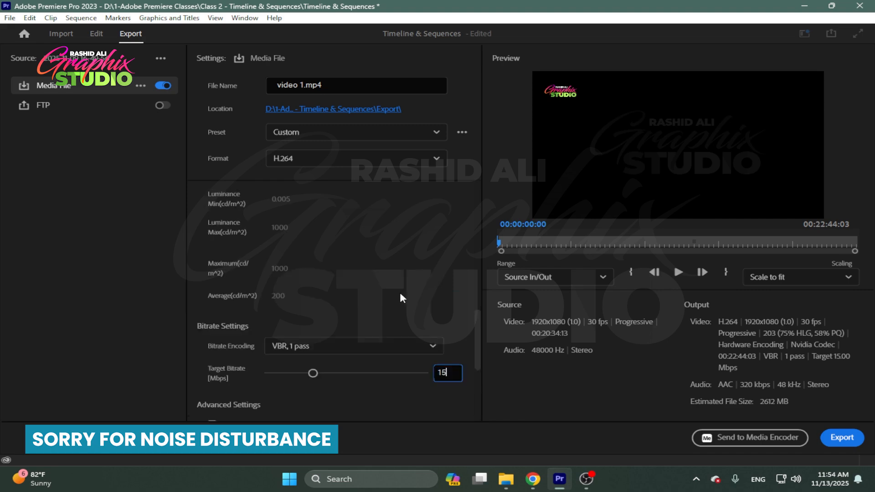
{"action": "key", "text": "Return"}
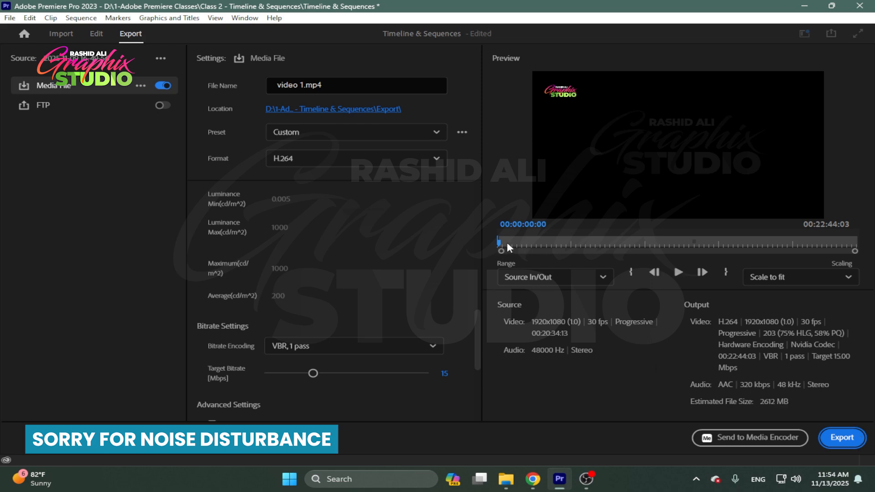
- Scrub the export preview to 00:17:10:02 and review the range options, keeping Source In/Out
{"action": "left_click_drag", "start_coordinate": [503, 241], "coordinate": [796, 242]}
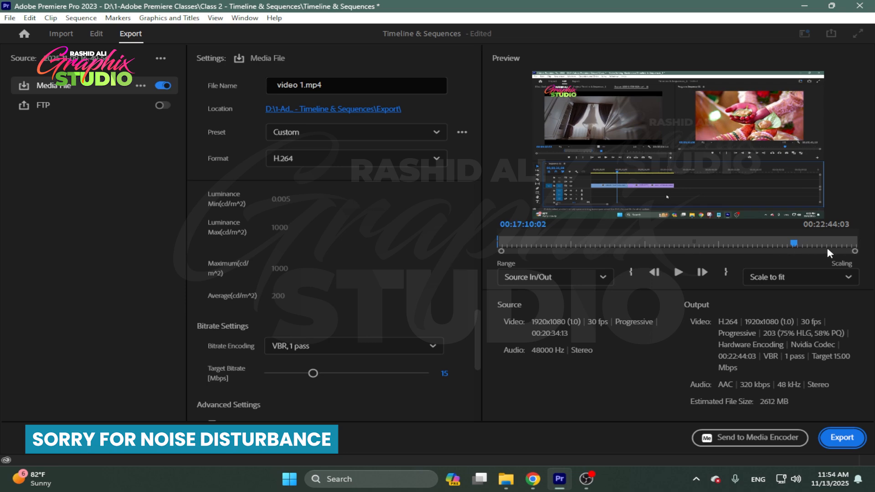
{"action": "left_click", "coordinate": [536, 279]}
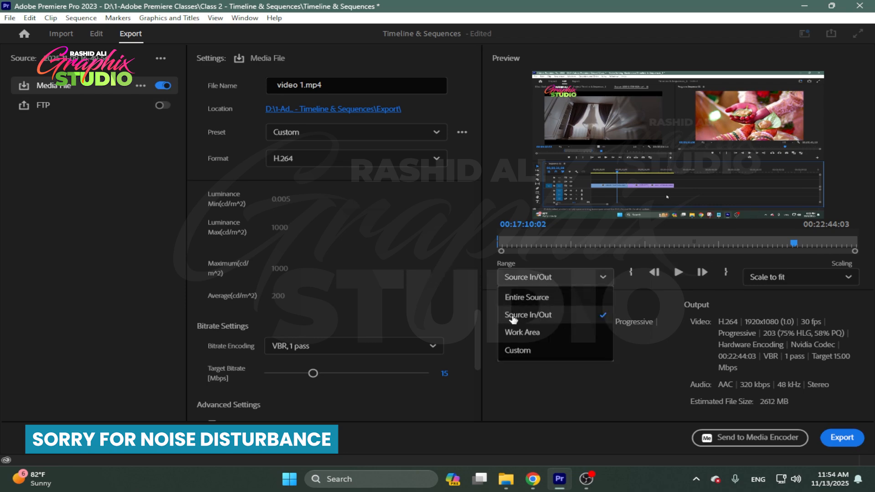
{"action": "left_click", "coordinate": [581, 315]}
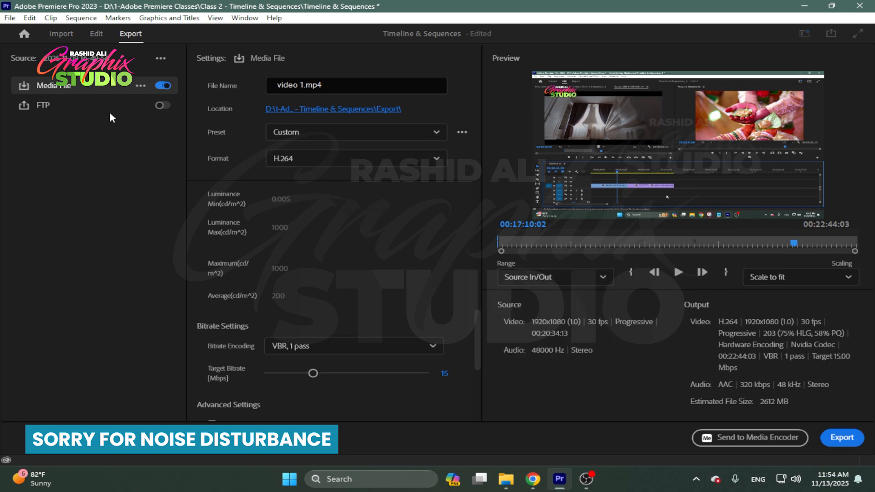
- Return to the timeline and select all clips in the last clip group
{"action": "left_click", "coordinate": [106, 33]}
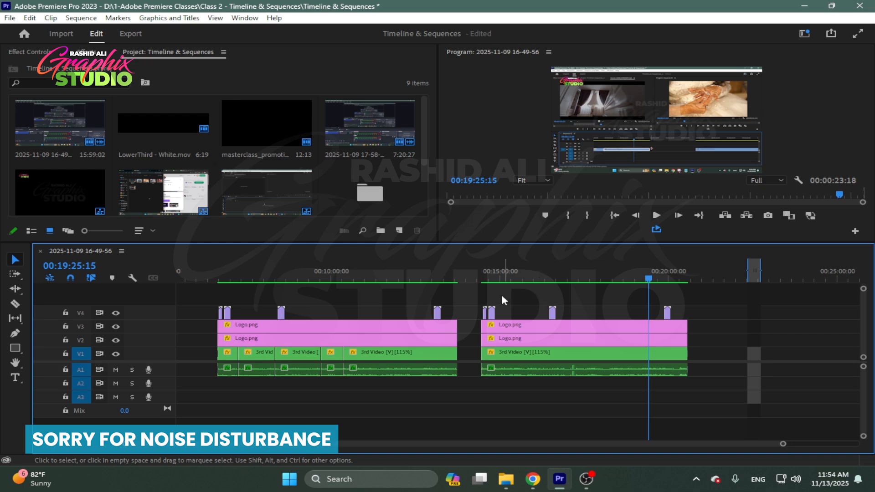
{"action": "left_click_drag", "start_coordinate": [497, 306], "coordinate": [707, 379]}
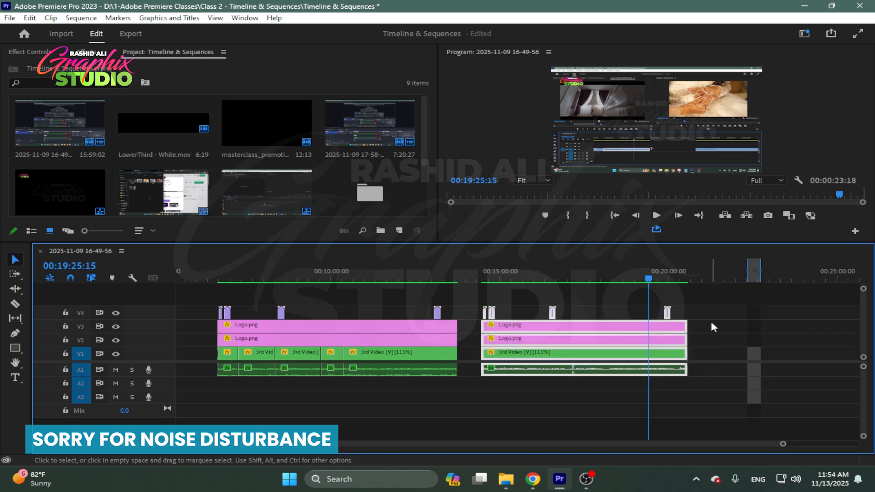
{"action": "left_click_drag", "start_coordinate": [706, 297], "coordinate": [477, 378]}
- Find and open the On-Screen Keyboard, positioning it above the timeline tracks
{"action": "key", "text": "super"}
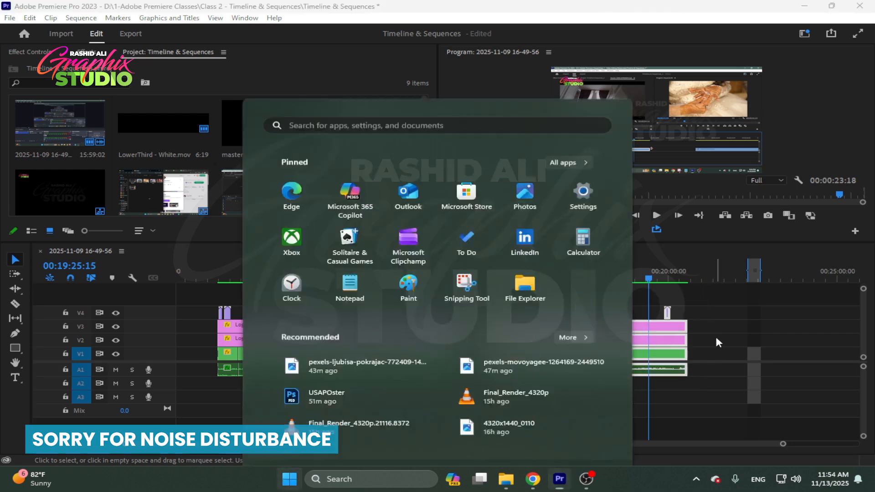
{"action": "type", "text": "osk"}
{"action": "left_click", "coordinate": [561, 166]}
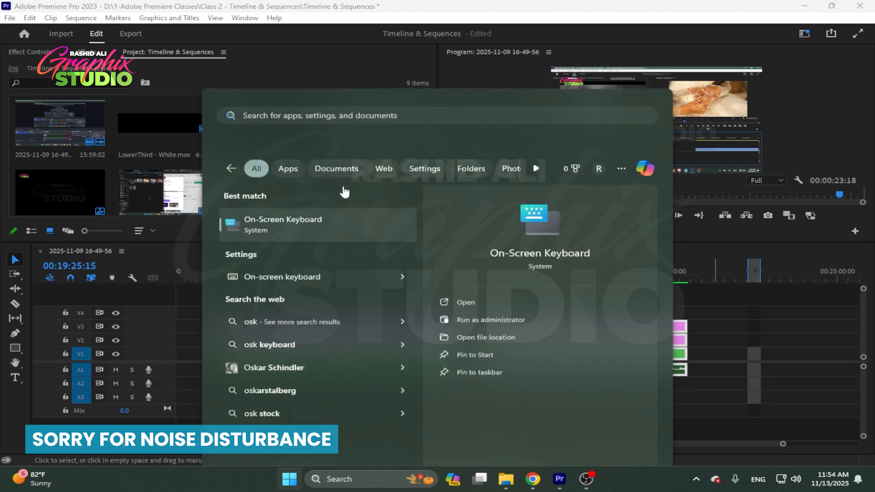
{"action": "left_click_drag", "start_coordinate": [557, 67], "coordinate": [519, 66]}
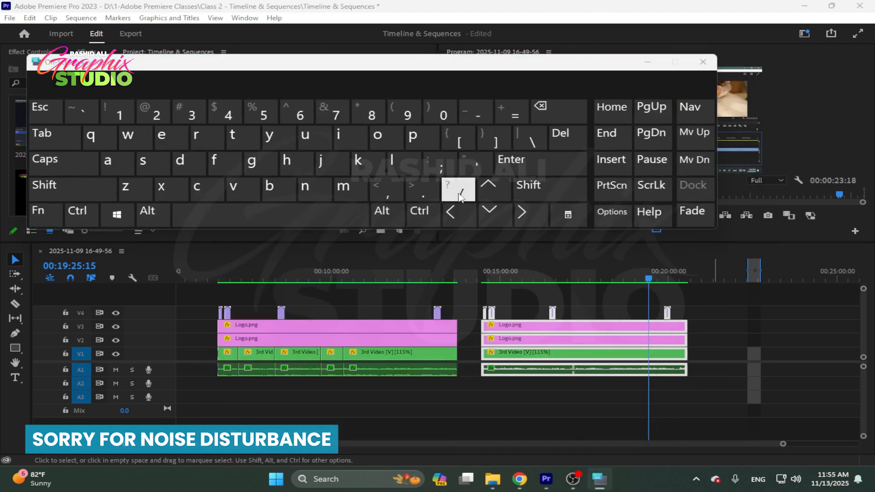
- Mark the in and out points around the last clip group and minimize the On-Screen Keyboard
{"action": "left_click_drag", "start_coordinate": [612, 342], "coordinate": [479, 397]}
{"action": "left_click", "coordinate": [463, 197]}
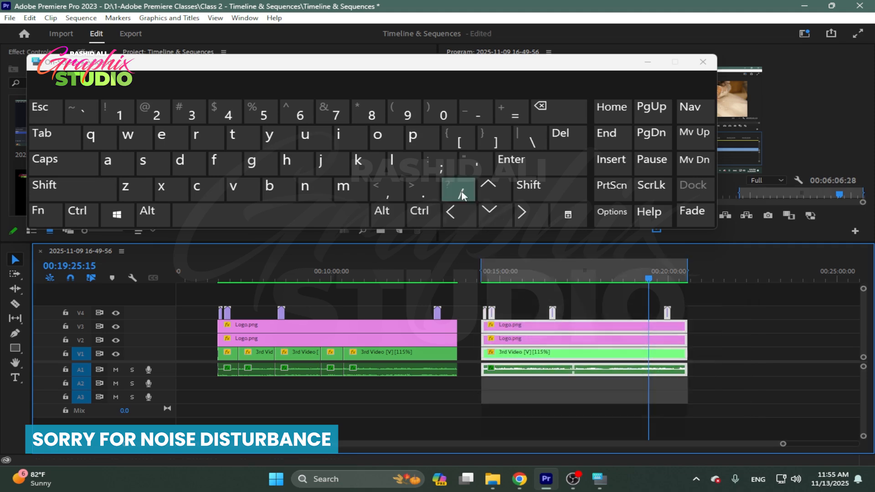
{"action": "left_click", "coordinate": [654, 67]}
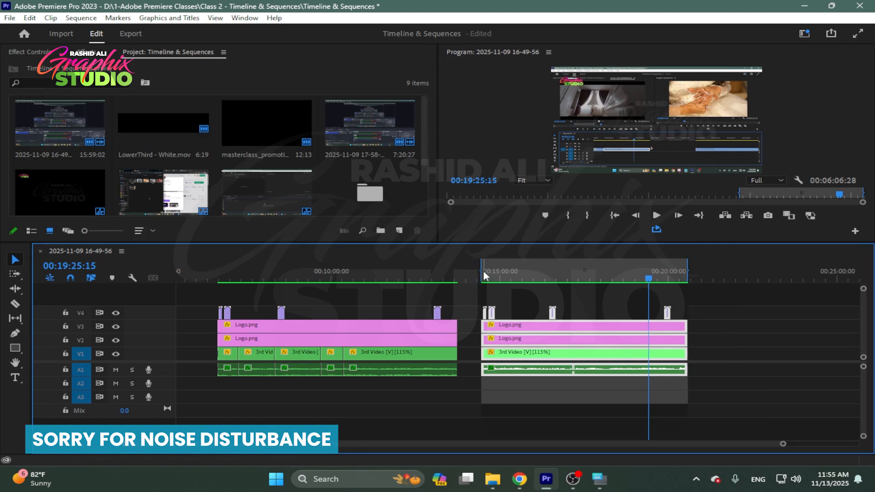
- Open the export settings for the marked range, name the output file video 1, and review the bitrate settings
{"action": "left_click_drag", "start_coordinate": [696, 314], "coordinate": [514, 408]}
{"action": "left_click", "coordinate": [130, 33]}
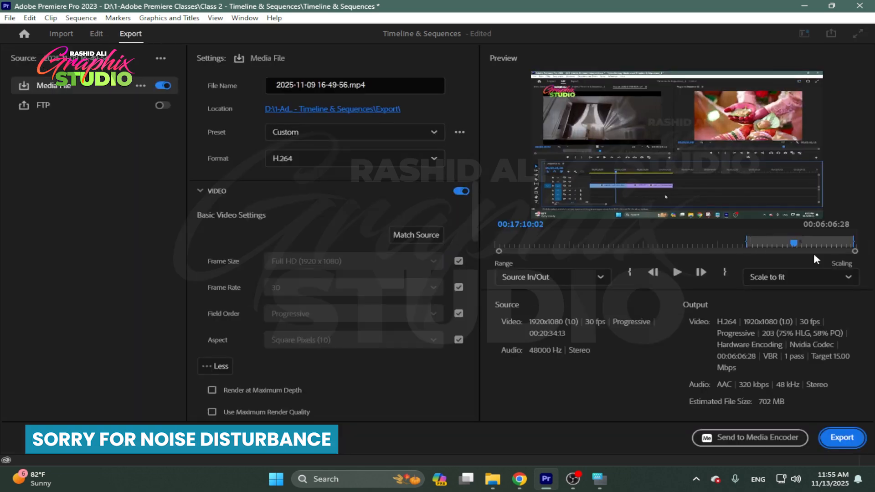
{"action": "left_click", "coordinate": [376, 84]}
{"action": "type", "text": "video 1"}
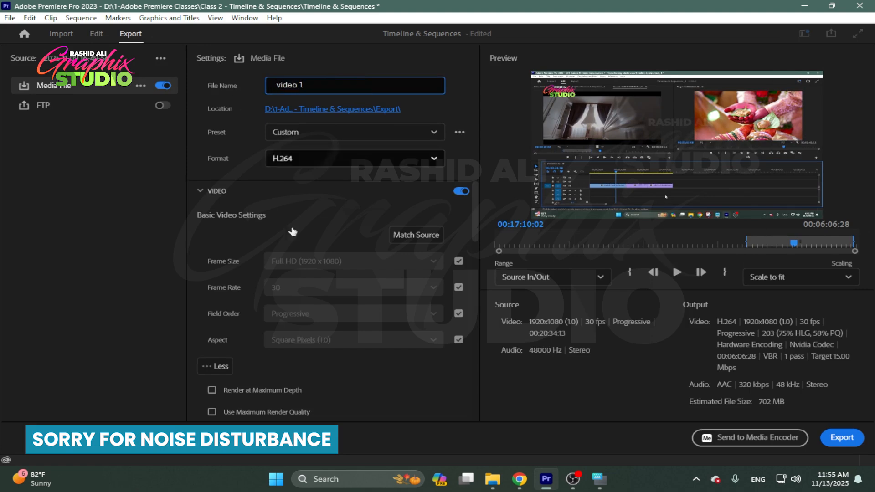
{"action": "left_click_drag", "start_coordinate": [474, 214], "coordinate": [476, 347]}
{"action": "scroll", "coordinate": [454, 305], "scroll_direction": "down", "scroll_amount": 3}
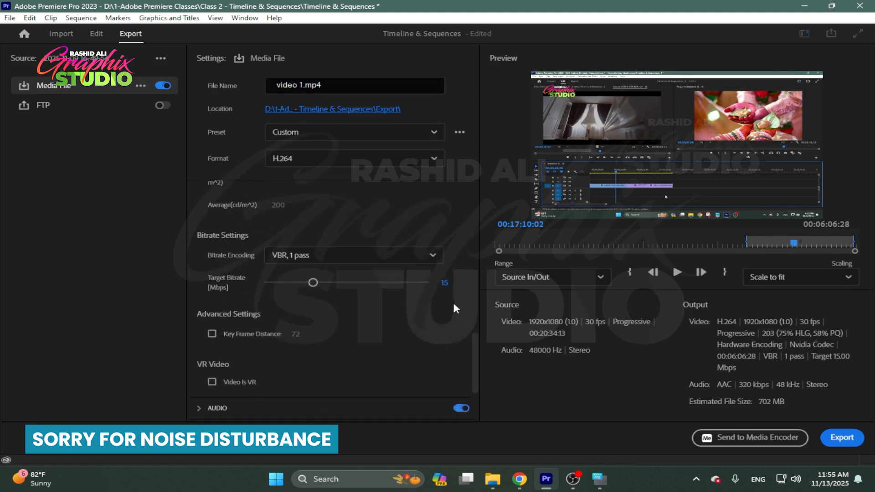
- Start exporting the marked range and cancel the encoding
{"action": "left_click", "coordinate": [841, 437]}
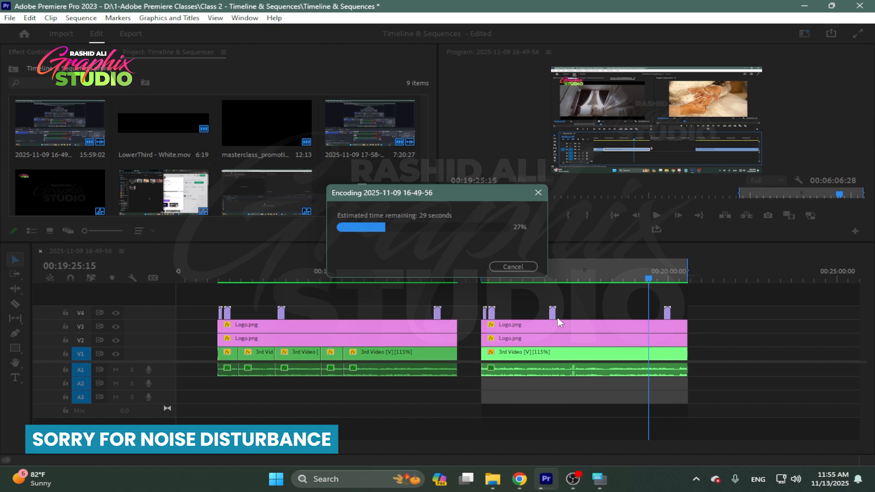
{"action": "left_click", "coordinate": [513, 266]}
- Return to the export settings and change the export format to MP3
{"action": "left_click", "coordinate": [131, 33]}
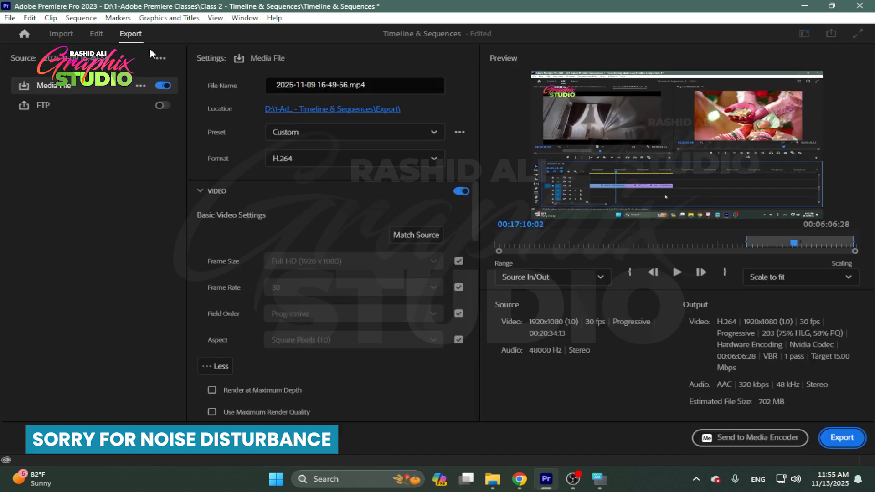
{"action": "left_click", "coordinate": [385, 161]}
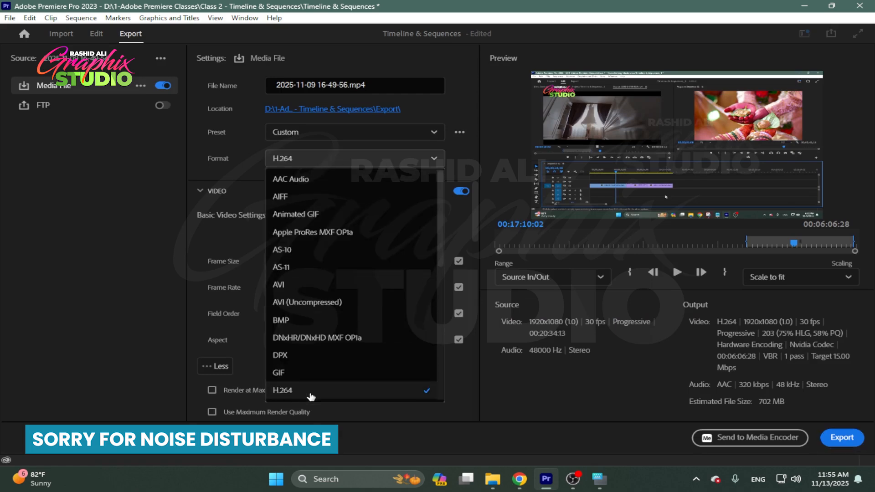
{"action": "scroll", "coordinate": [292, 395], "scroll_direction": "down", "scroll_amount": 1}
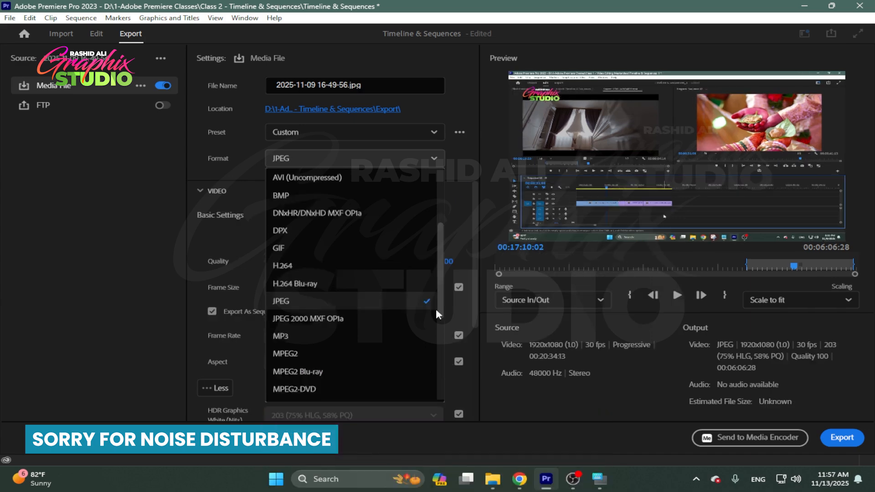
{"action": "scroll", "coordinate": [436, 311], "scroll_direction": "down", "scroll_amount": 3}
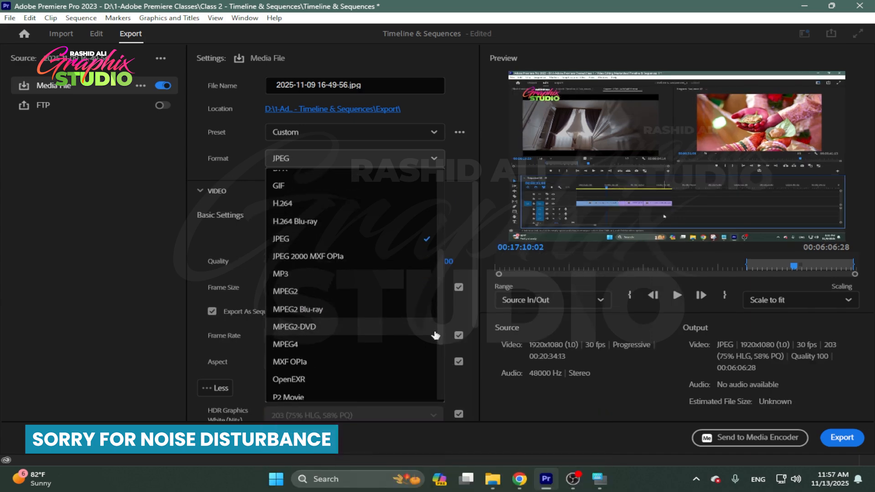
{"action": "left_click", "coordinate": [304, 276]}
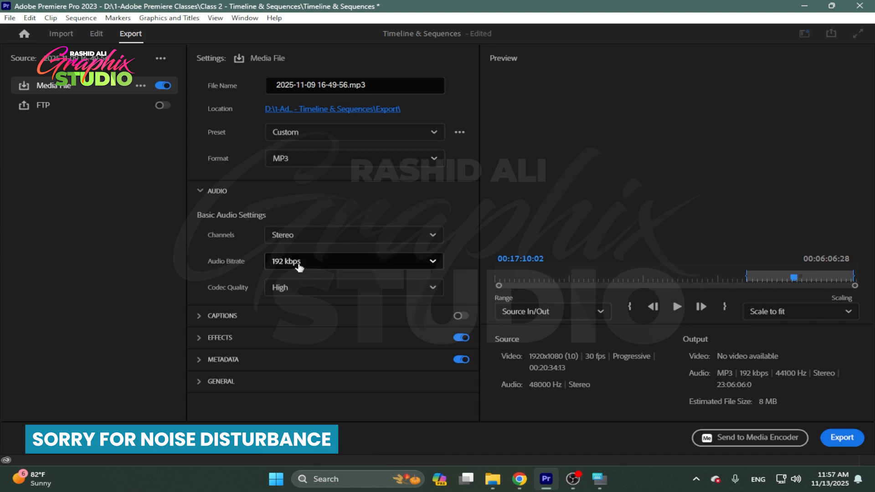
- Examine the available MP3 audio bitrates up to 320 kbps, keeping 192 kbps
{"action": "left_click", "coordinate": [299, 267]}
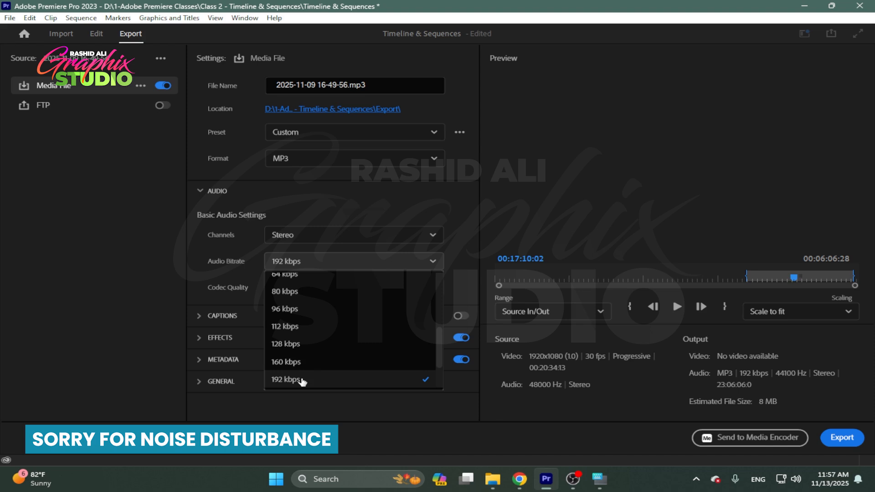
{"action": "left_click_drag", "start_coordinate": [440, 340], "coordinate": [440, 367]}
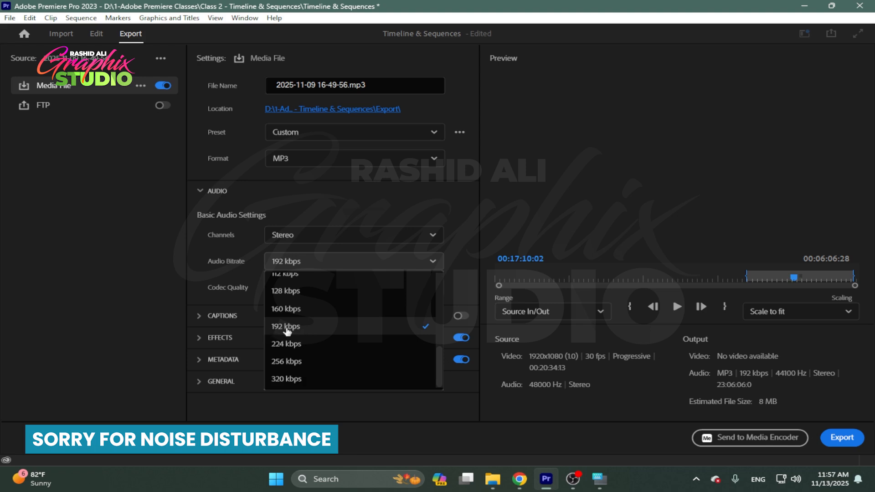
{"action": "left_click", "coordinate": [231, 210]}
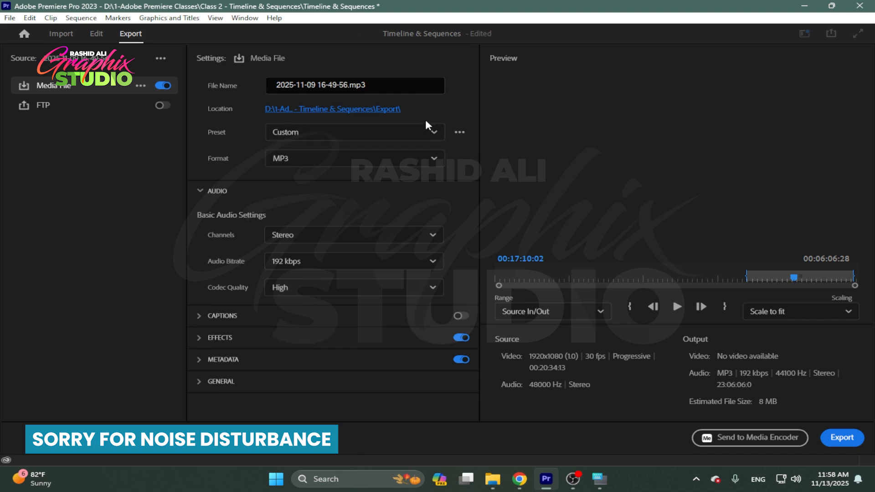
- Return to the timeline and select the separate clip groups in turn, ending with the last one
{"action": "left_click", "coordinate": [97, 34]}
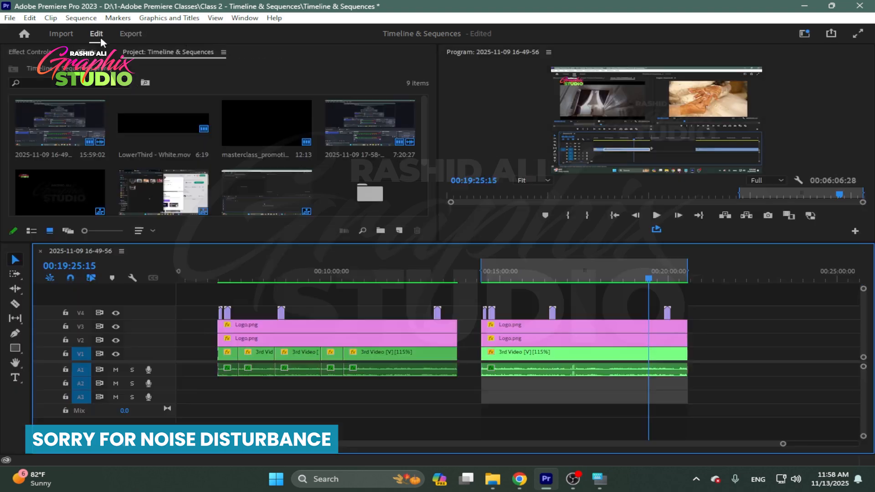
{"action": "key", "text": "minus"}
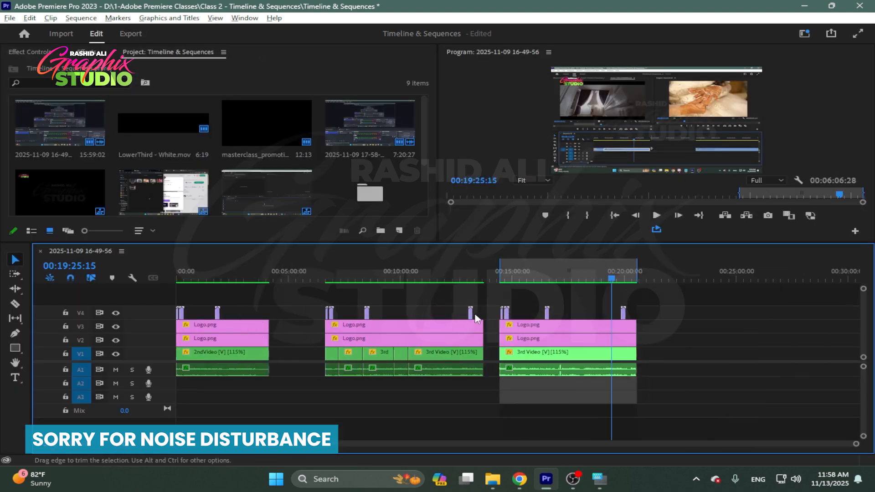
{"action": "left_click_drag", "start_coordinate": [580, 298], "coordinate": [316, 349]}
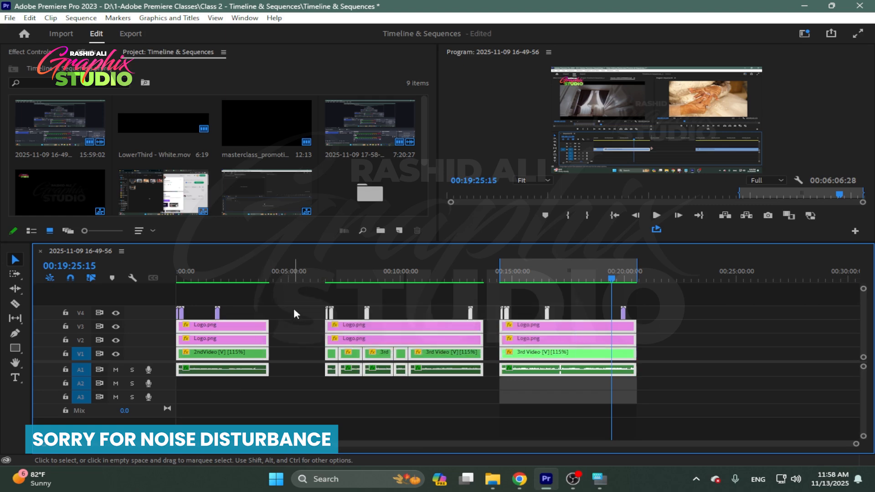
{"action": "left_click_drag", "start_coordinate": [284, 298], "coordinate": [185, 357]}
{"action": "left_click_drag", "start_coordinate": [317, 298], "coordinate": [513, 399]}
{"action": "left_click_drag", "start_coordinate": [672, 293], "coordinate": [489, 404]}
{"action": "left_click", "coordinate": [705, 342]}
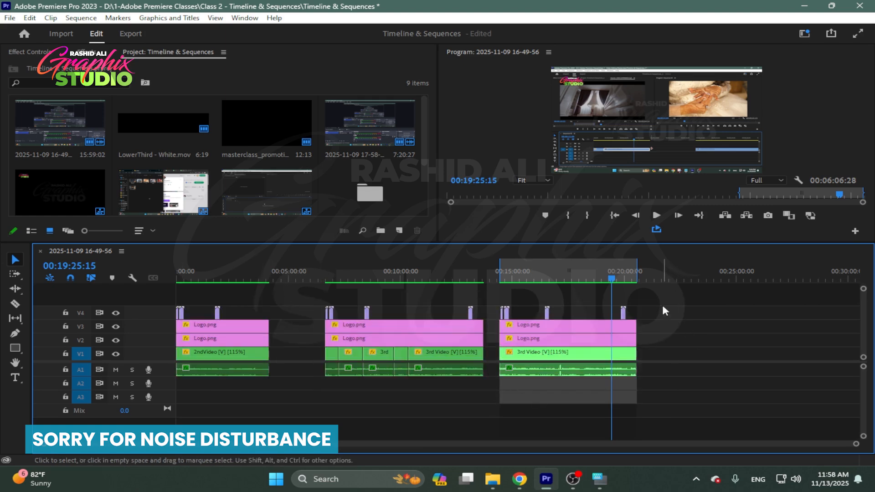
{"action": "left_click_drag", "start_coordinate": [655, 296], "coordinate": [496, 402]}
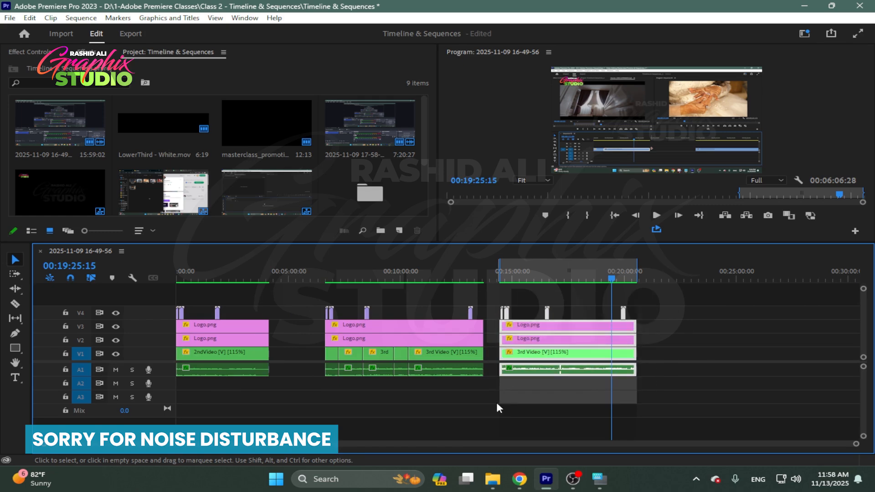
- Mark the in and out points around the middle clip group and reopen the export settings
{"action": "left_click_drag", "start_coordinate": [301, 312], "coordinate": [486, 387]}
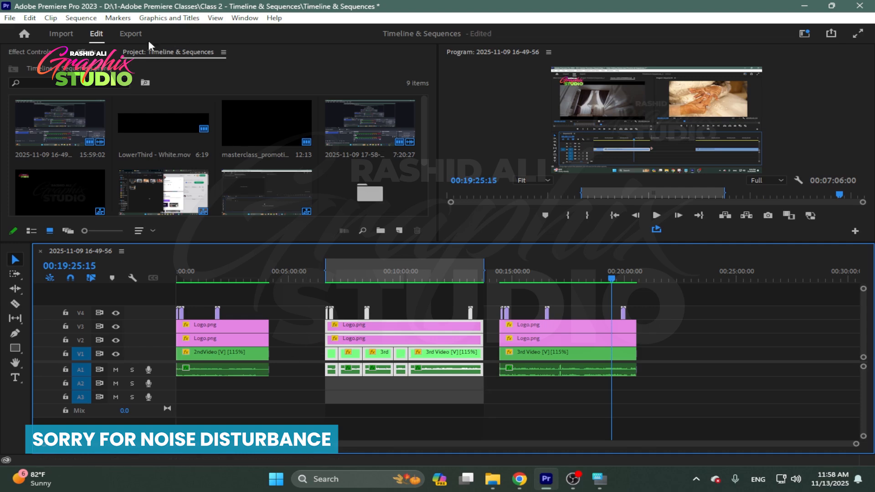
{"action": "key", "text": "ctrl+m"}
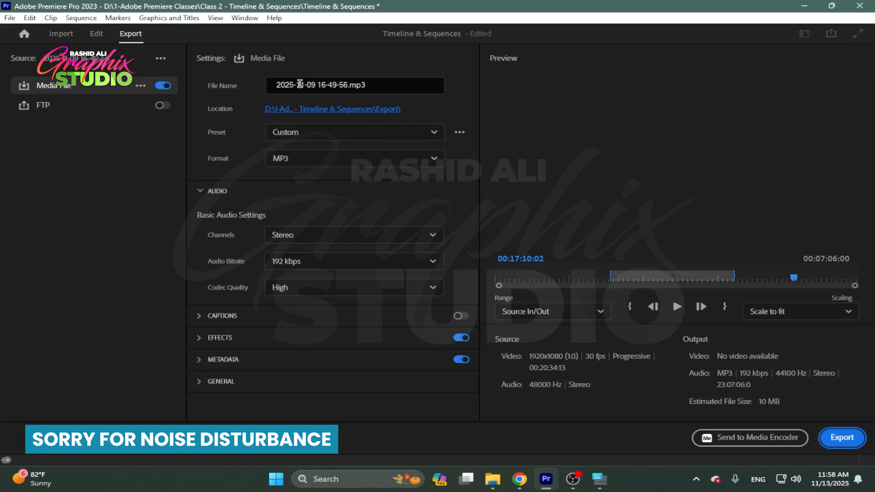
{"action": "left_click_drag", "start_coordinate": [374, 85], "coordinate": [273, 83]}
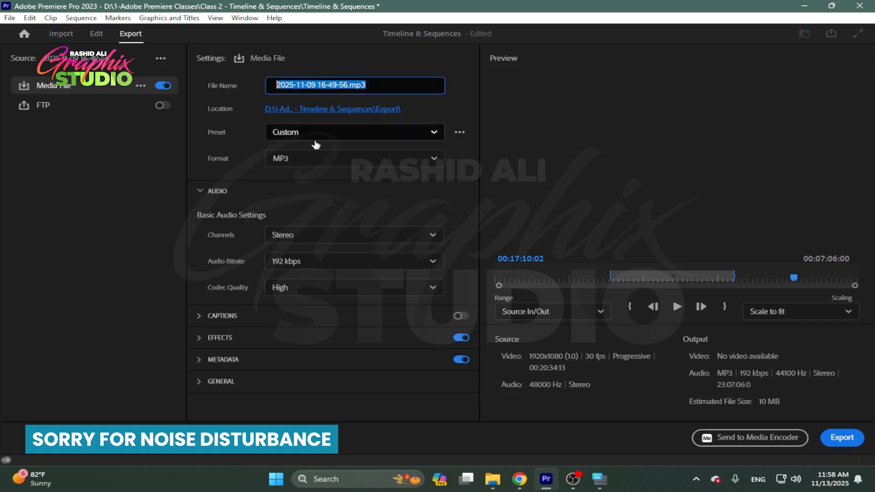
- Change the export format from MP3 to H.264
{"action": "left_click", "coordinate": [299, 164]}
{"action": "scroll", "coordinate": [299, 273], "scroll_direction": "down", "scroll_amount": 2}
{"action": "scroll", "coordinate": [319, 298], "scroll_direction": "up", "scroll_amount": 2}
{"action": "scroll", "coordinate": [297, 308], "scroll_direction": "down", "scroll_amount": 3}
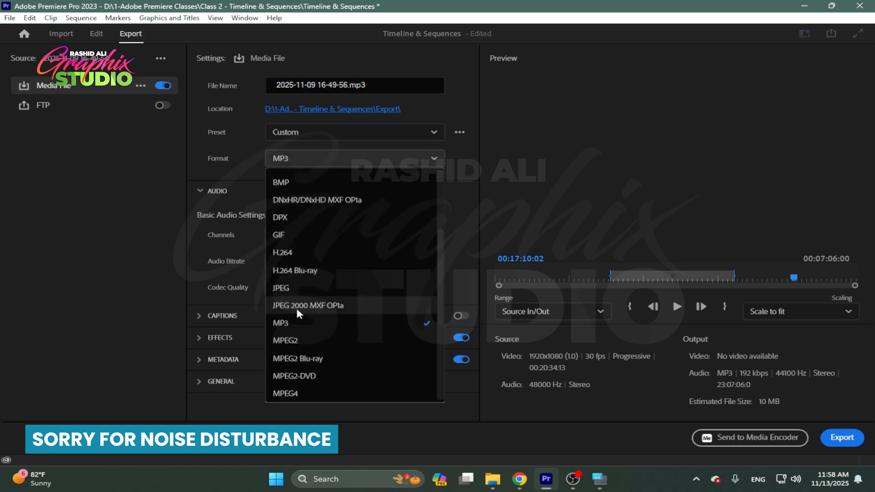
{"action": "left_click", "coordinate": [283, 254]}
- Expand the video settings, unlock the frame size from the source and set it to 4K (4096 x 2160)
{"action": "left_click", "coordinate": [201, 213]}
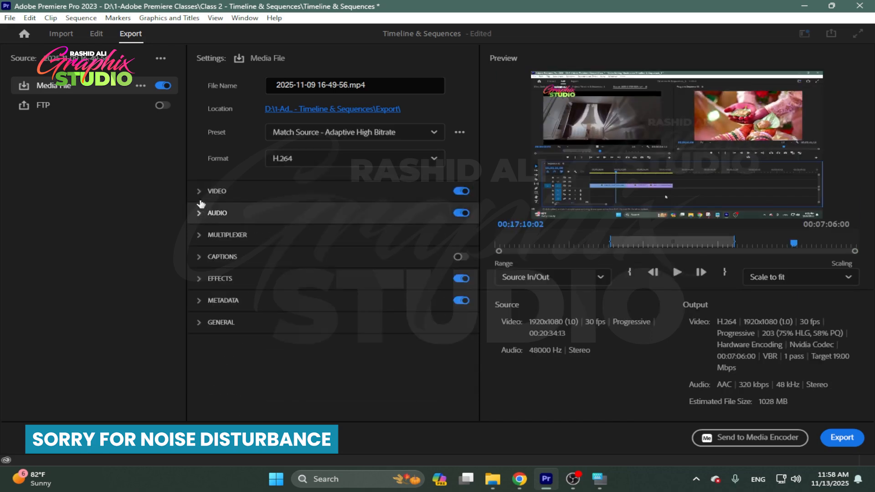
{"action": "left_click", "coordinate": [200, 191]}
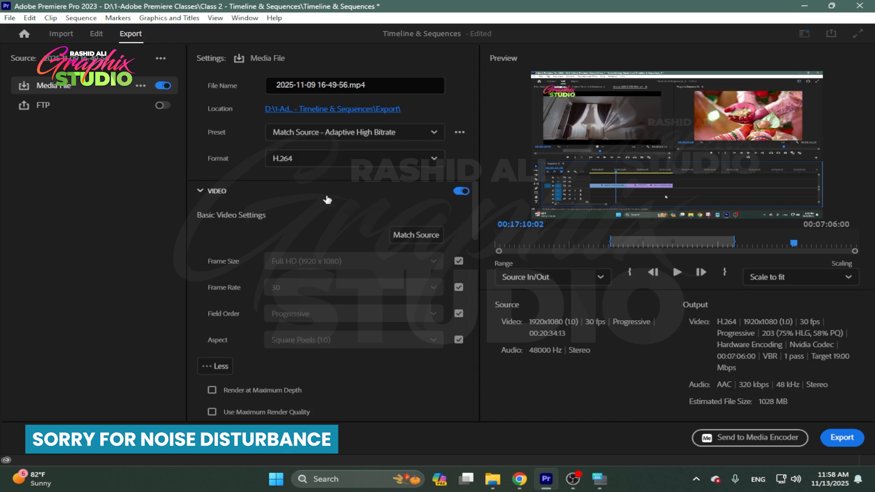
{"action": "left_click", "coordinate": [457, 261]}
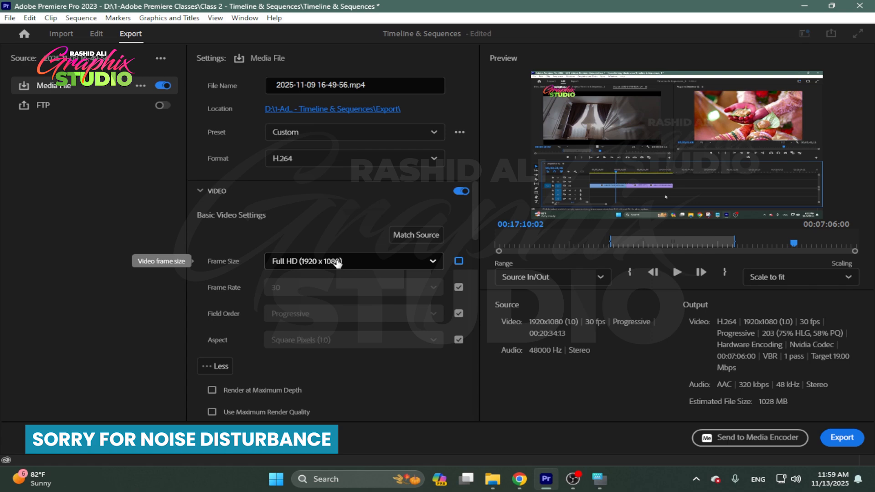
{"action": "left_click", "coordinate": [337, 262]}
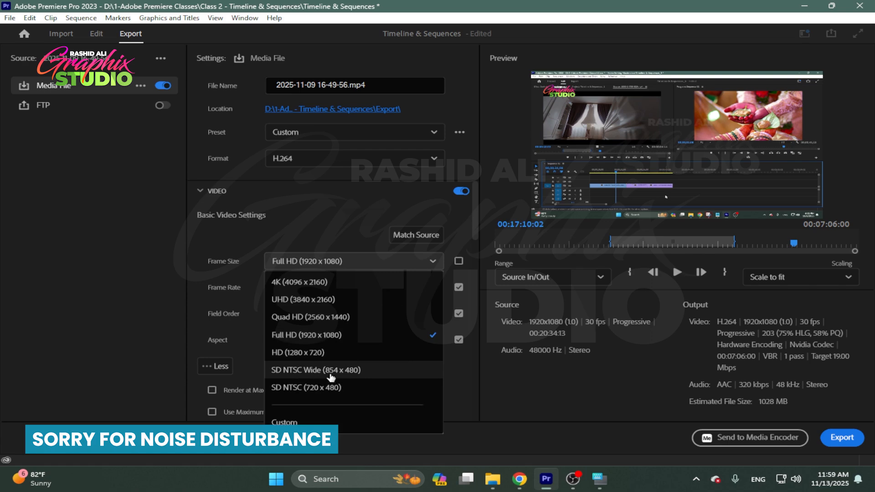
{"action": "left_click", "coordinate": [326, 282]}
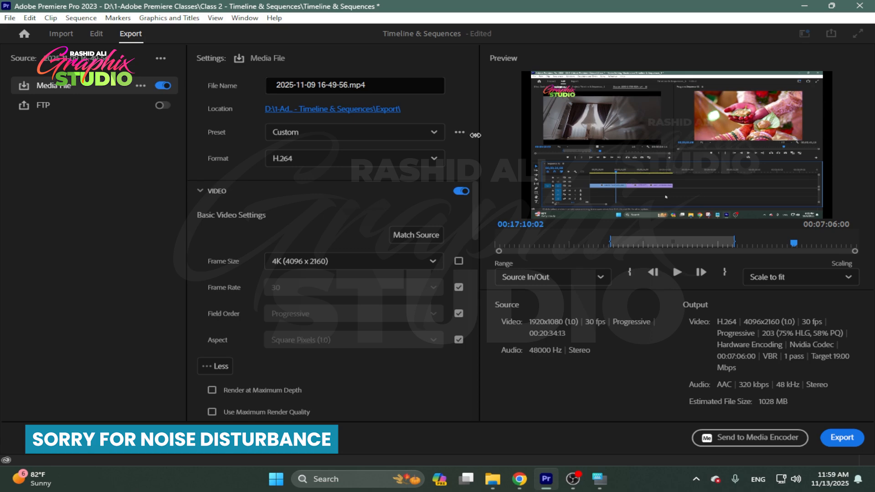
- Try UHD (3840 x 2160) and HD (1280 x 720) as frame sizes, ending on UHD (3840 x 2160)
{"action": "left_click", "coordinate": [325, 261]}
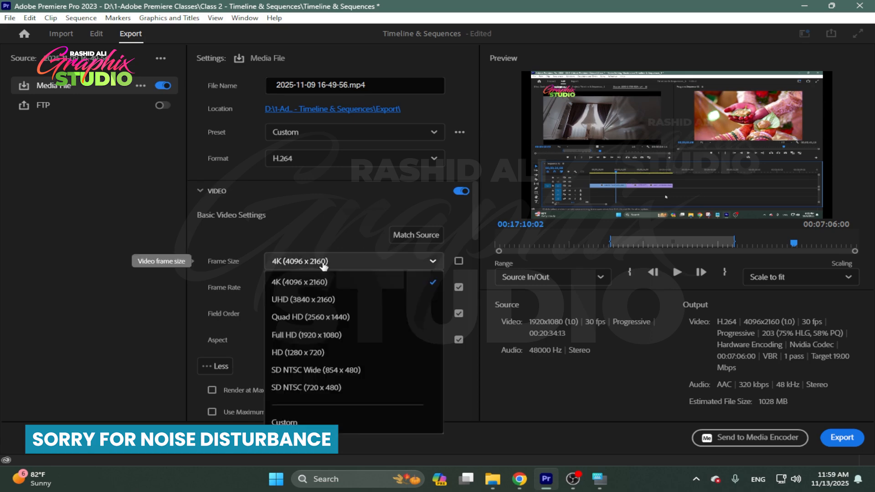
{"action": "left_click", "coordinate": [295, 302]}
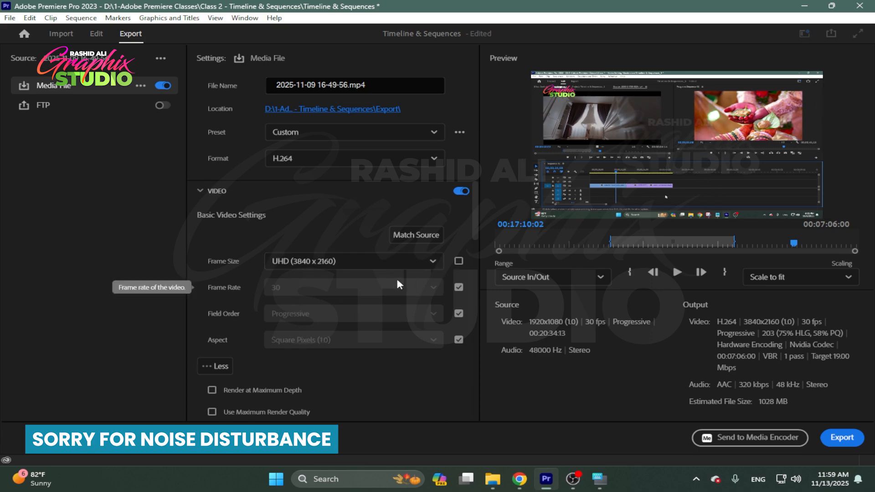
{"action": "left_click", "coordinate": [344, 265]}
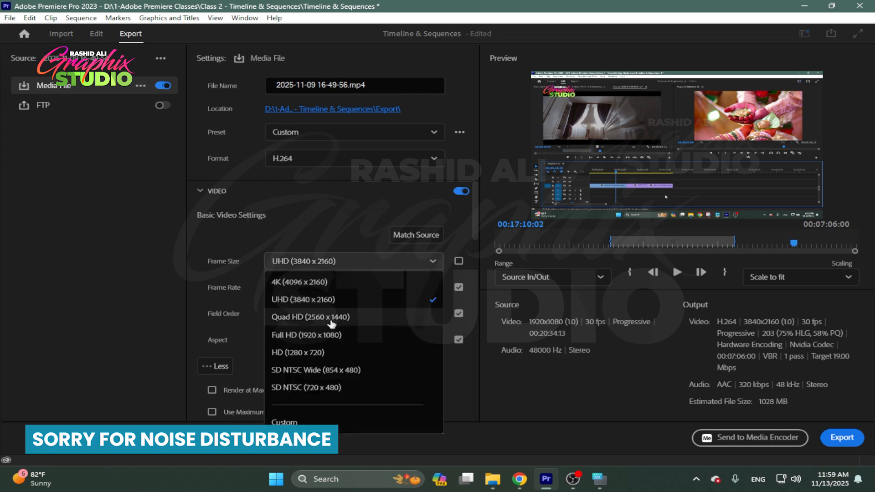
{"action": "left_click", "coordinate": [337, 355]}
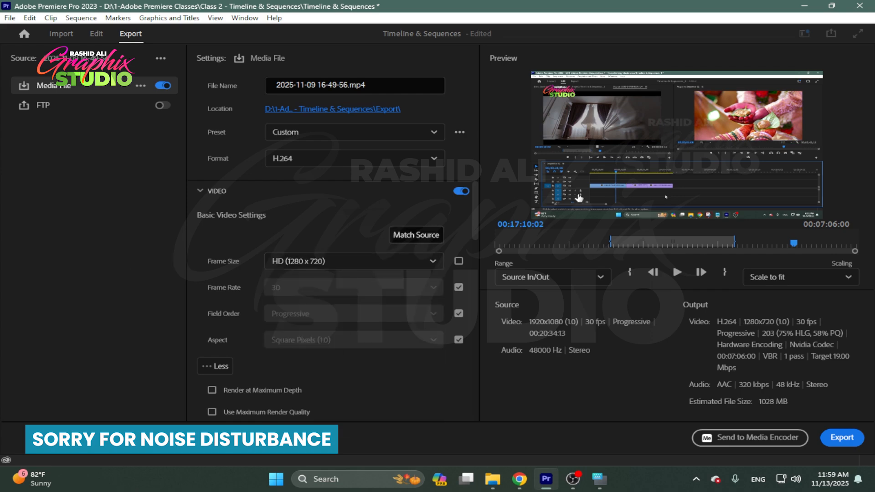
{"action": "left_click", "coordinate": [344, 259]}
{"action": "key", "text": "Escape"}
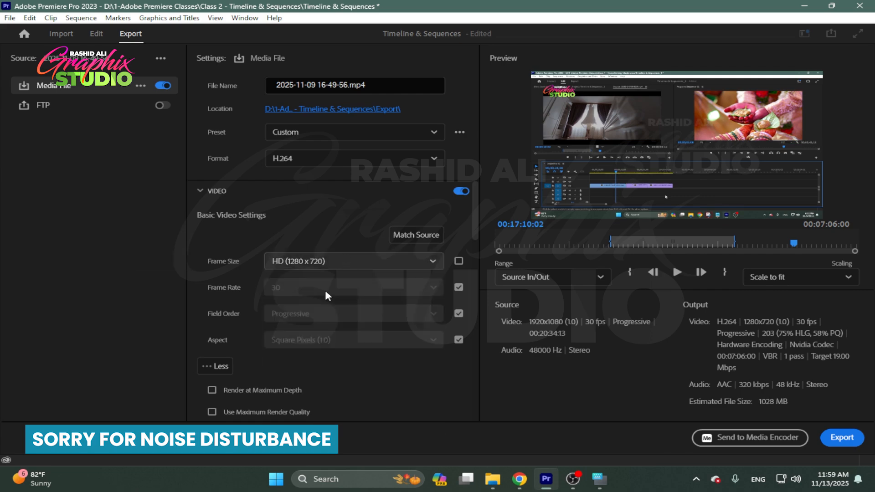
- Unlock the frame rate and choose 30 fps from the available rates, before matching frame rate and frame size to the source again
{"action": "left_click", "coordinate": [458, 288]}
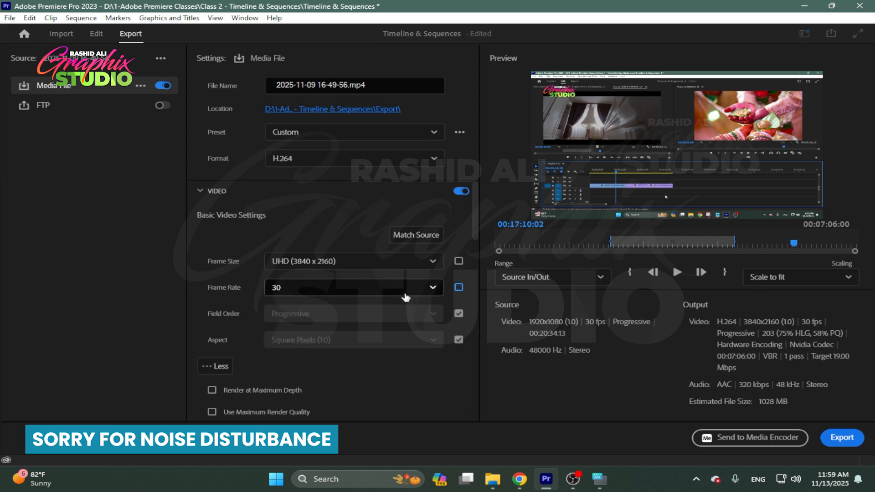
{"action": "left_click", "coordinate": [404, 294]}
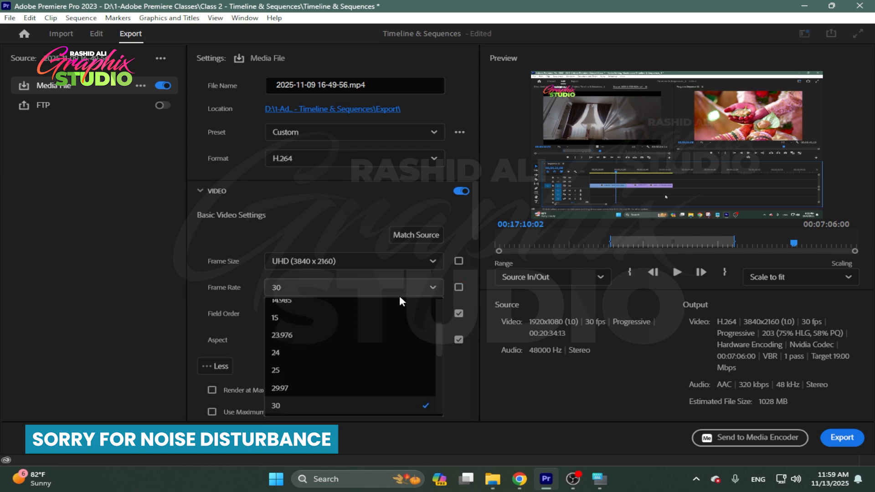
{"action": "scroll", "coordinate": [397, 306], "scroll_direction": "up", "scroll_amount": 1}
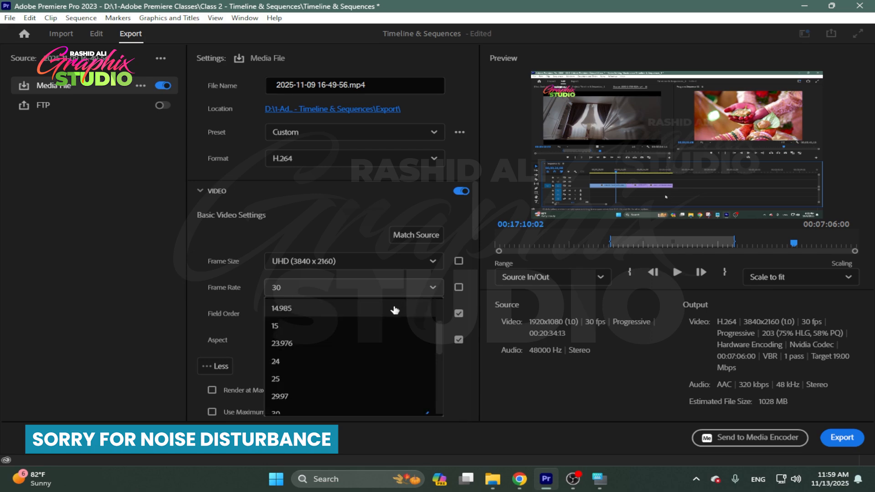
{"action": "scroll", "coordinate": [394, 311], "scroll_direction": "down", "scroll_amount": 3}
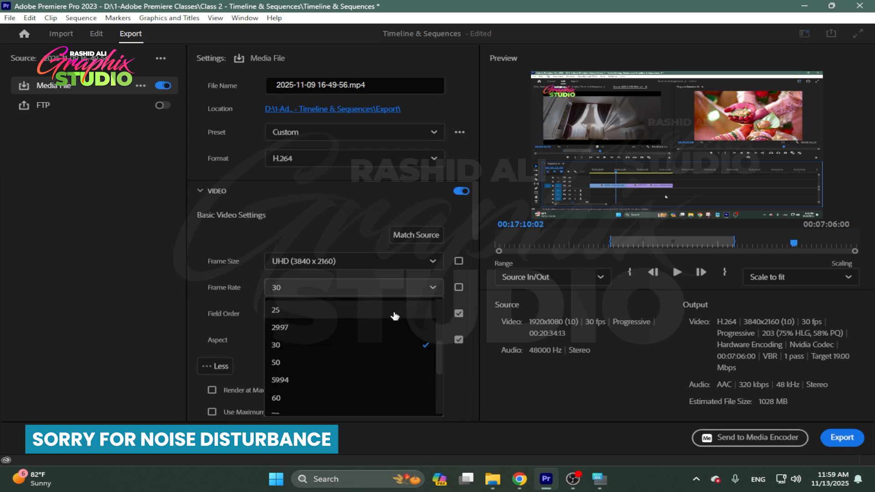
{"action": "scroll", "coordinate": [395, 316], "scroll_direction": "up", "scroll_amount": 2}
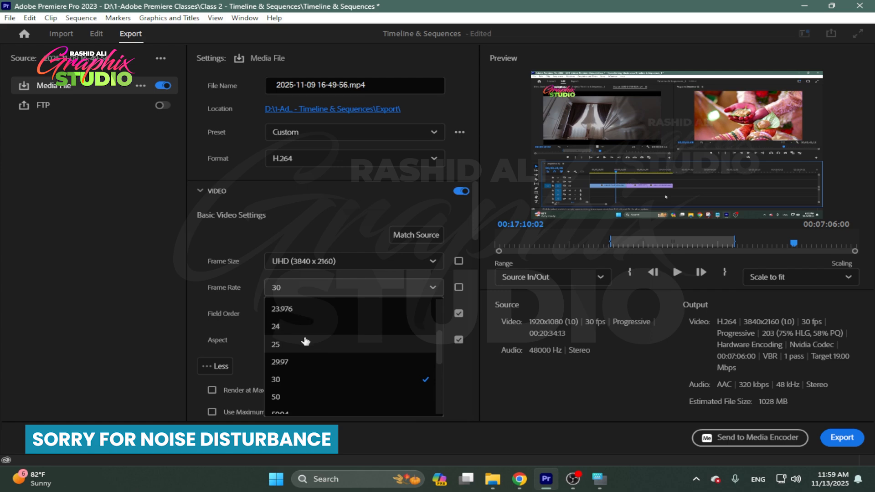
{"action": "left_click", "coordinate": [302, 380]}
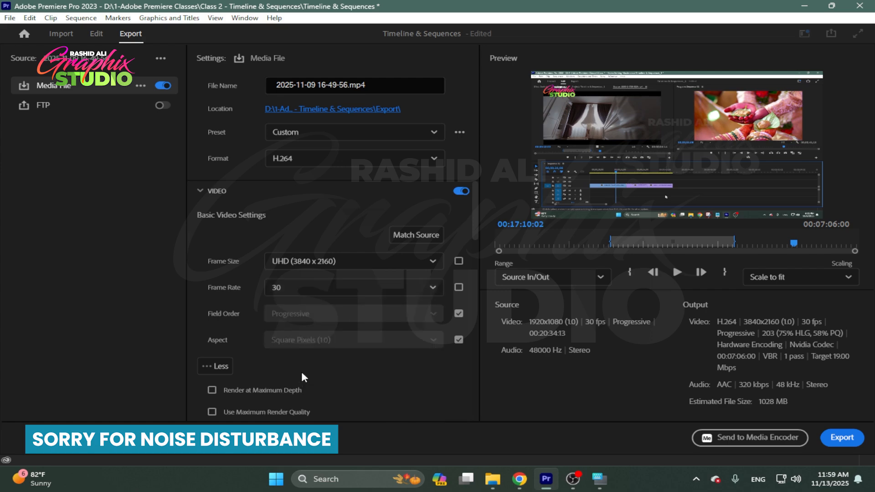
{"action": "left_click", "coordinate": [459, 287]}
{"action": "left_click", "coordinate": [459, 261]}
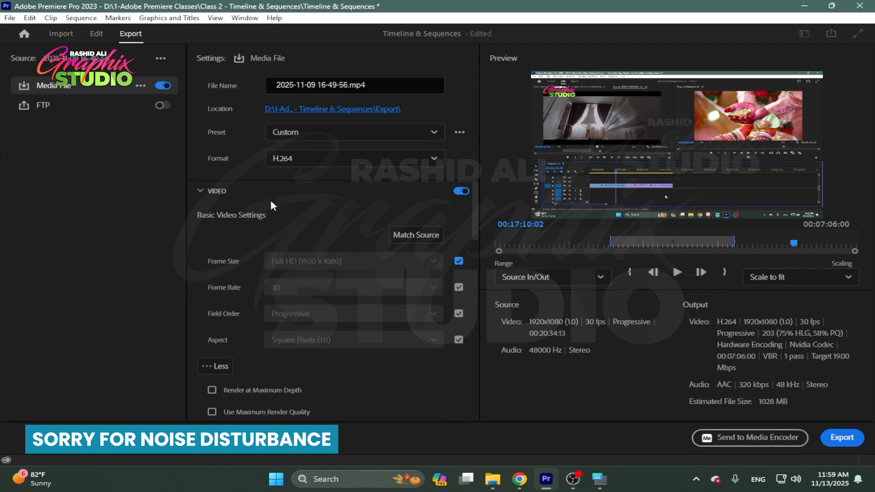
- Unlock frame size and frame rate briefly to review the frame size choices, then restore matching to the source for both
{"action": "left_click", "coordinate": [458, 262]}
{"action": "left_click", "coordinate": [458, 287]}
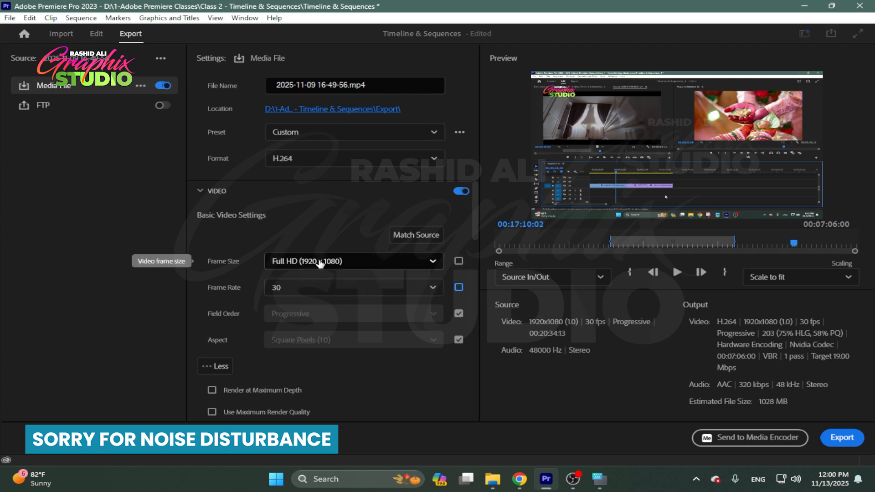
{"action": "left_click", "coordinate": [319, 263]}
{"action": "left_click", "coordinate": [354, 238]}
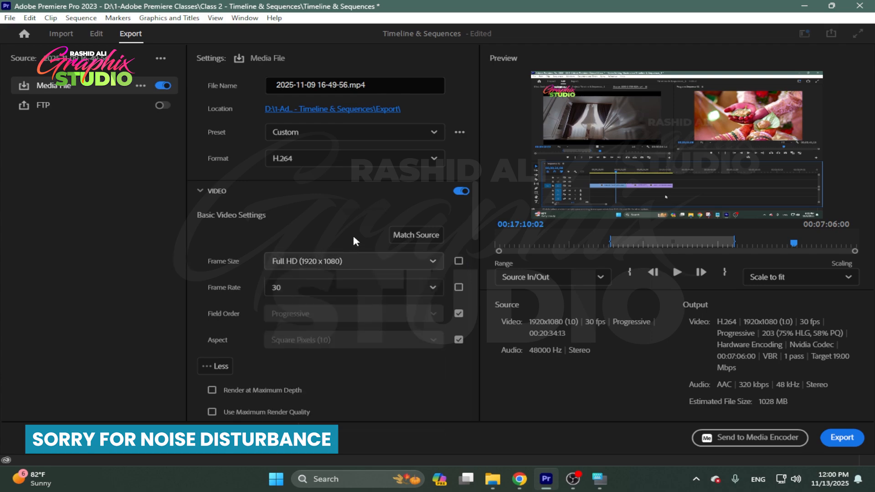
{"action": "left_click", "coordinate": [459, 287]}
{"action": "left_click", "coordinate": [459, 261]}
- Unlock the field order to view its options, keep Progressive and match it to the source again
{"action": "left_click", "coordinate": [459, 314]}
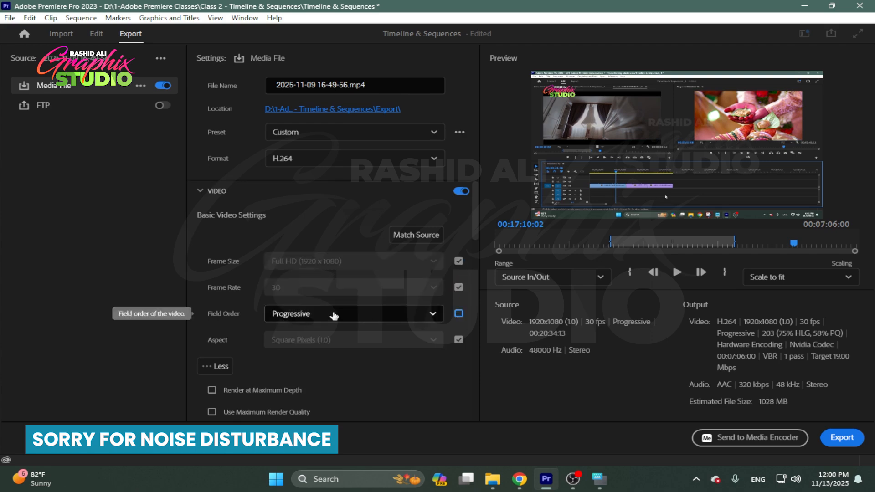
{"action": "left_click", "coordinate": [334, 314]}
{"action": "left_click", "coordinate": [324, 334]}
{"action": "left_click", "coordinate": [459, 313]}
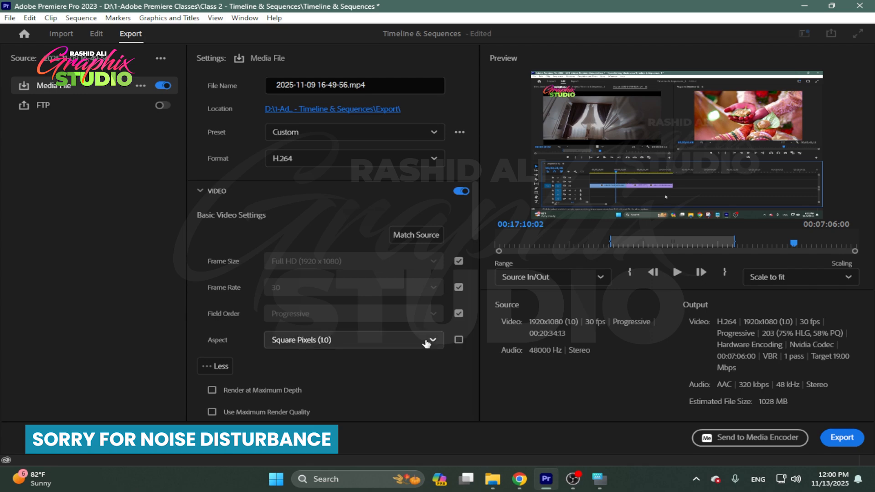
- Examine the pixel aspect options, keep Square Pixels (1.0) and match the aspect to the source again
{"action": "left_click", "coordinate": [427, 340]}
{"action": "left_click", "coordinate": [377, 340]}
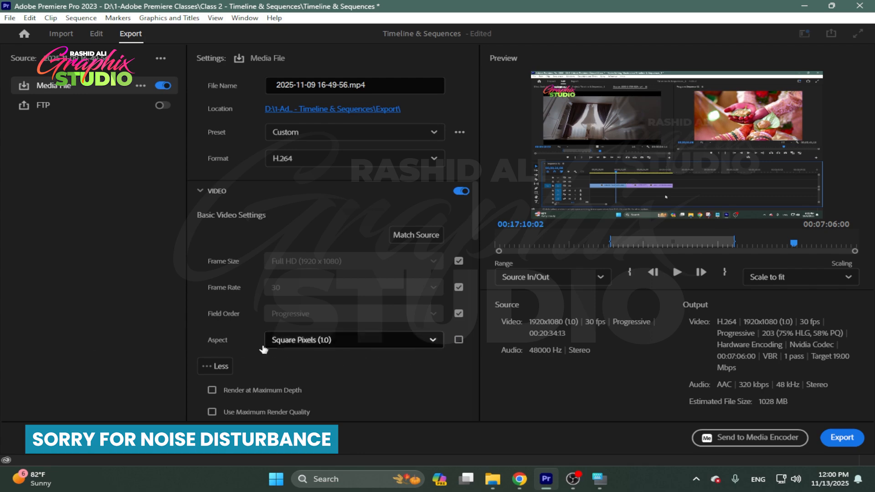
{"action": "left_click", "coordinate": [348, 340]}
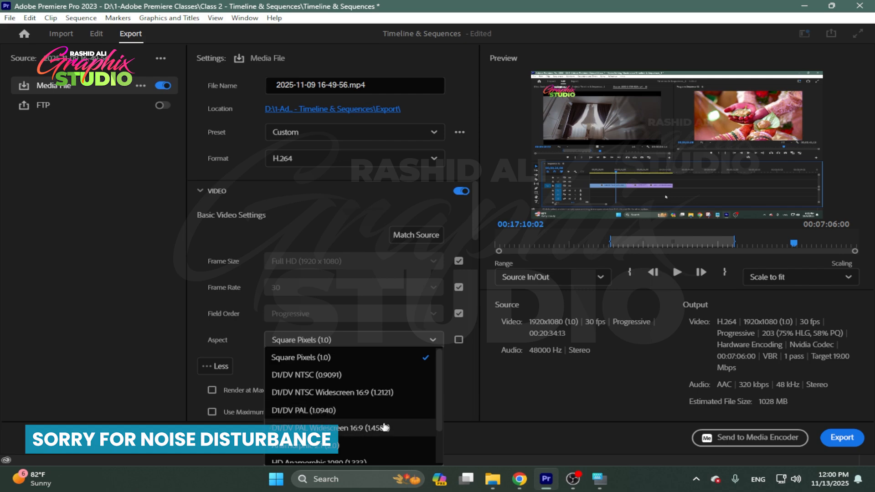
{"action": "left_click", "coordinate": [439, 342]}
{"action": "left_click", "coordinate": [459, 340]}
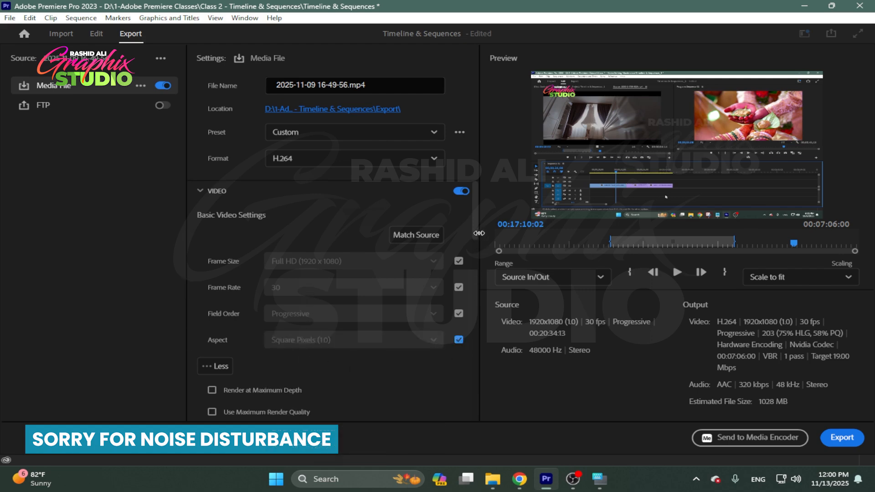
- Enable Use Maximum Render Quality and set the encoding performance to Software Encoding
{"action": "left_click_drag", "start_coordinate": [476, 231], "coordinate": [425, 269]}
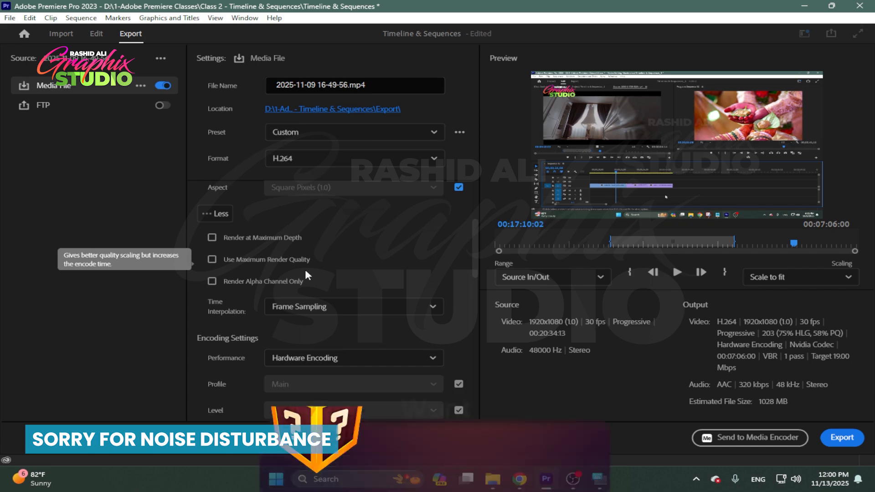
{"action": "left_click", "coordinate": [239, 258]}
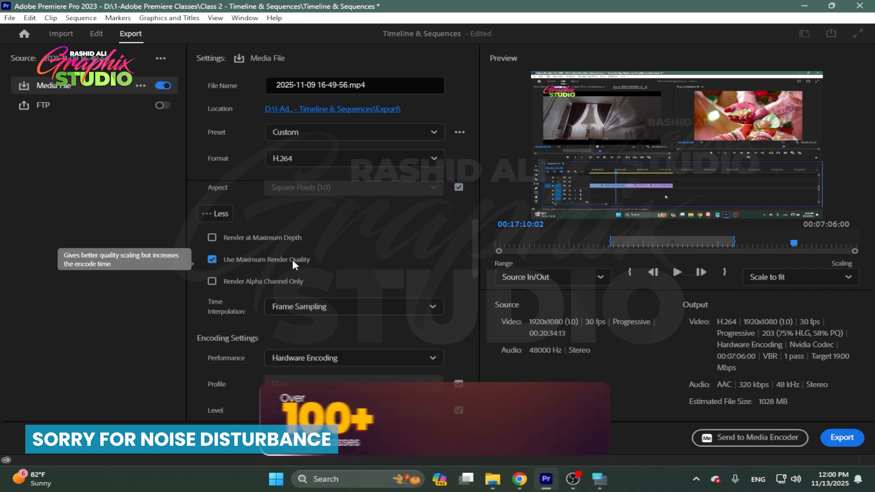
{"action": "scroll", "coordinate": [475, 280], "scroll_direction": "down", "scroll_amount": 4}
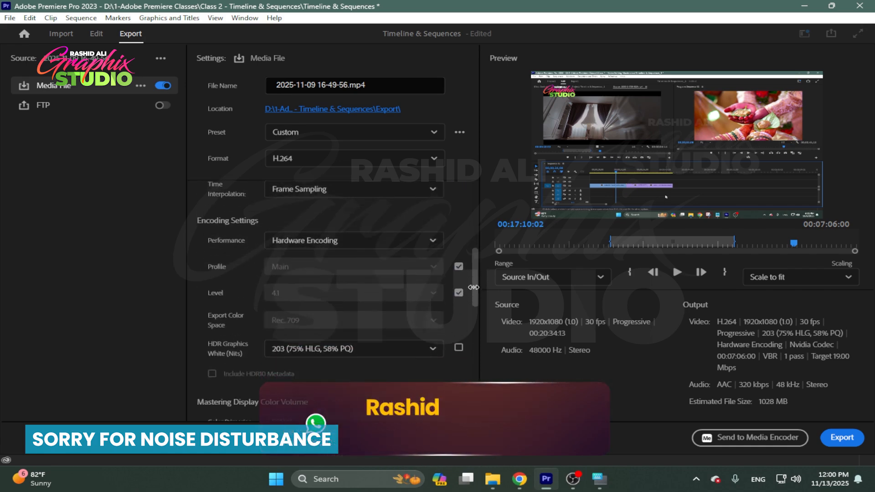
{"action": "left_click", "coordinate": [427, 242]}
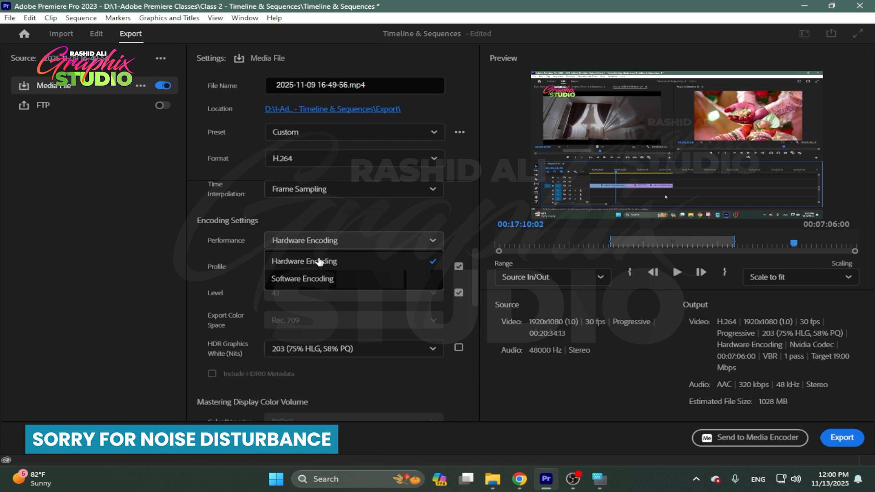
{"action": "left_click", "coordinate": [314, 279]}
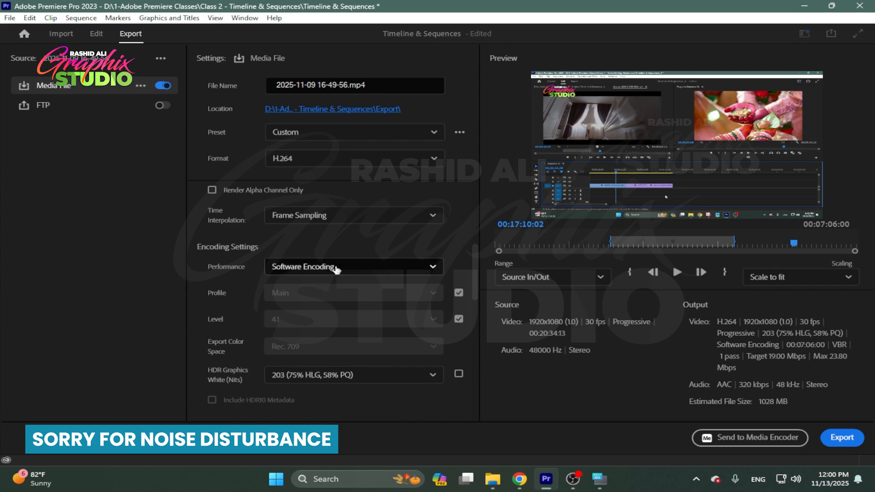
{"action": "left_click", "coordinate": [335, 269]}
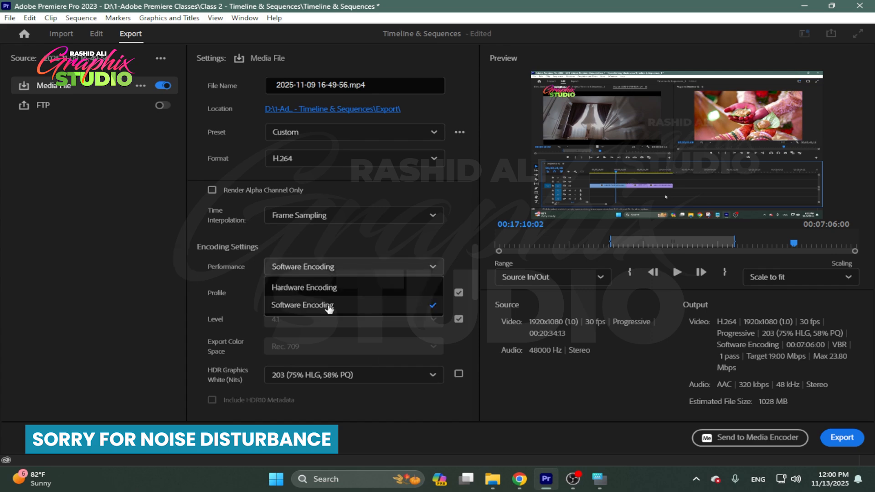
{"action": "left_click", "coordinate": [342, 250]}
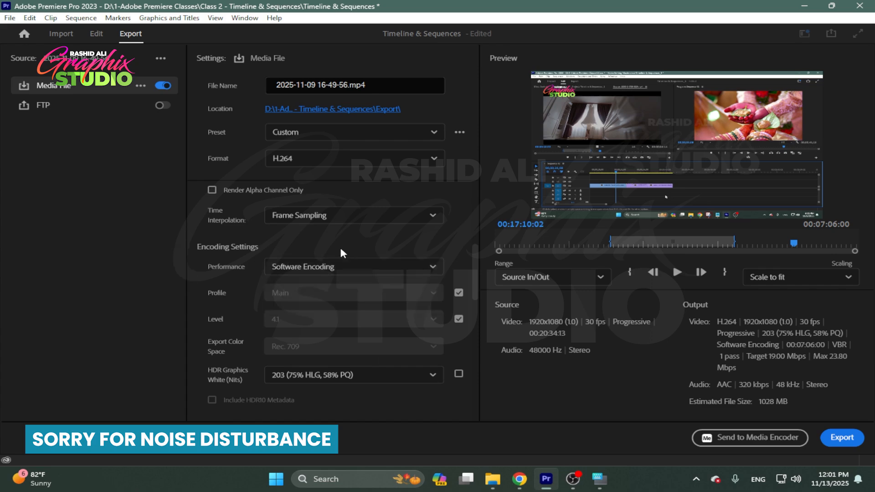
- Check the processor model on Task Manager's CPU performance page, then review the encoding performance options and keep Software Encoding
{"action": "key", "text": "ctrl+shift+Escape"}
{"action": "left_click_drag", "start_coordinate": [330, 134], "coordinate": [146, 299]}
{"action": "left_click", "coordinate": [451, 189]}
{"action": "left_click", "coordinate": [203, 345]}
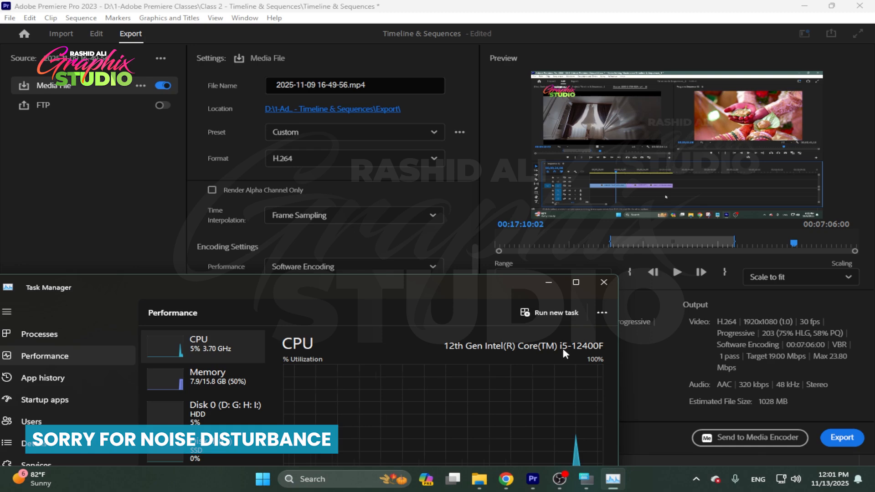
{"action": "left_click", "coordinate": [549, 283]}
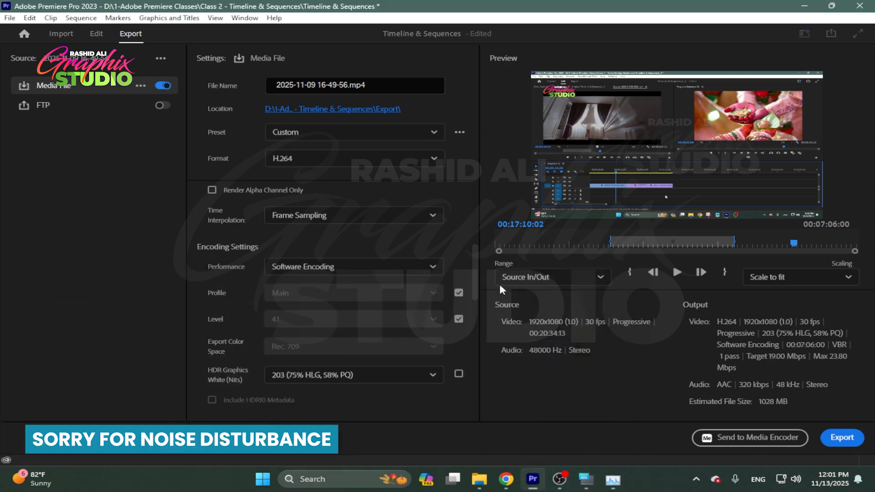
{"action": "left_click", "coordinate": [338, 272]}
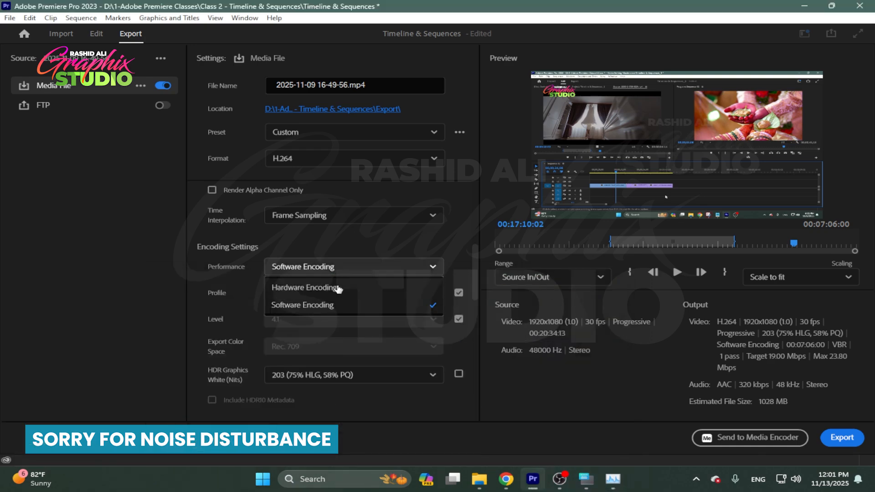
{"action": "left_click", "coordinate": [319, 307]}
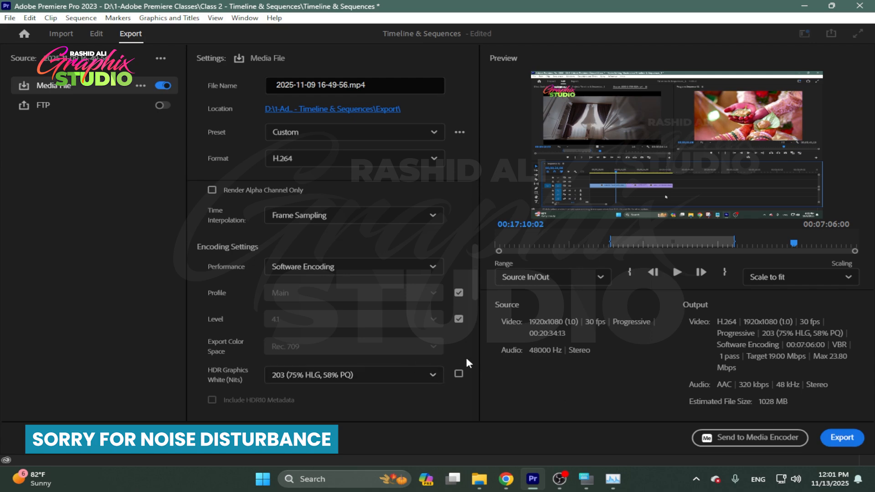
- Set the encoding performance to Hardware Encoding
{"action": "left_click", "coordinate": [333, 268]}
{"action": "left_click", "coordinate": [335, 292]}
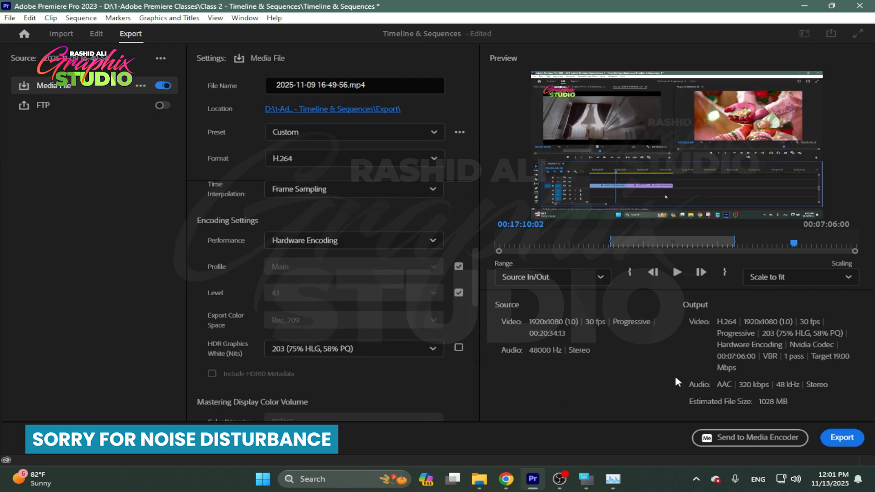
{"action": "left_click", "coordinate": [836, 445]}
- Switch to Task Manager and check the graphics card model and its dedicated memory on the GPU performance page, then return to the export settings
{"action": "left_click", "coordinate": [613, 479]}
{"action": "left_click_drag", "start_coordinate": [357, 293], "coordinate": [444, 134]}
{"action": "left_click", "coordinate": [424, 404]}
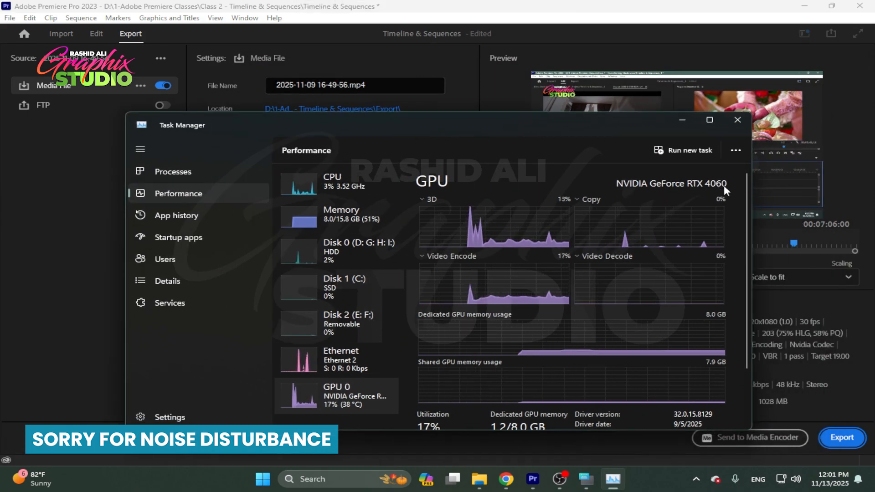
{"action": "scroll", "coordinate": [609, 316], "scroll_direction": "down", "scroll_amount": 2}
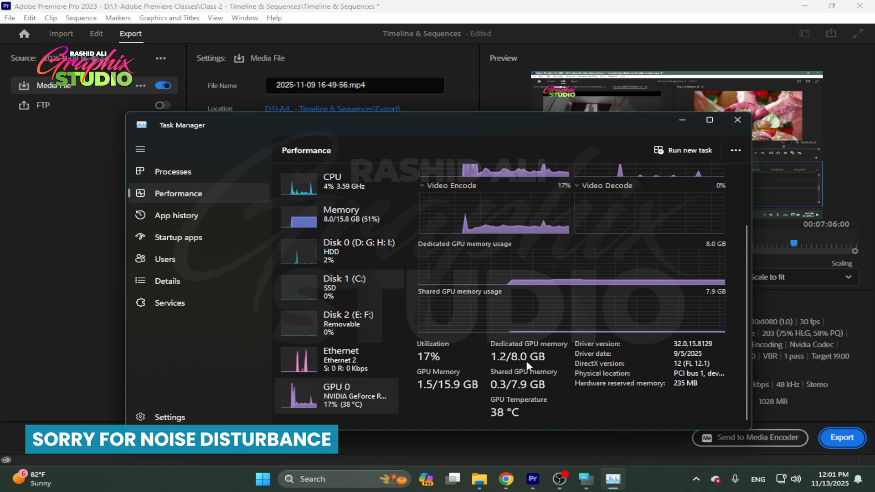
{"action": "left_click", "coordinate": [682, 121]}
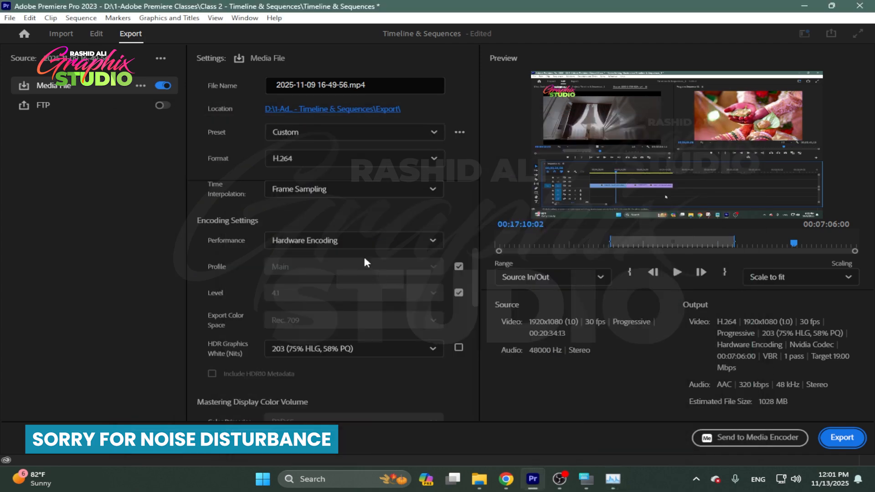
- Set the encoding performance to Software Encoding and look through the basic video and bitrate settings
{"action": "left_click", "coordinate": [349, 240]}
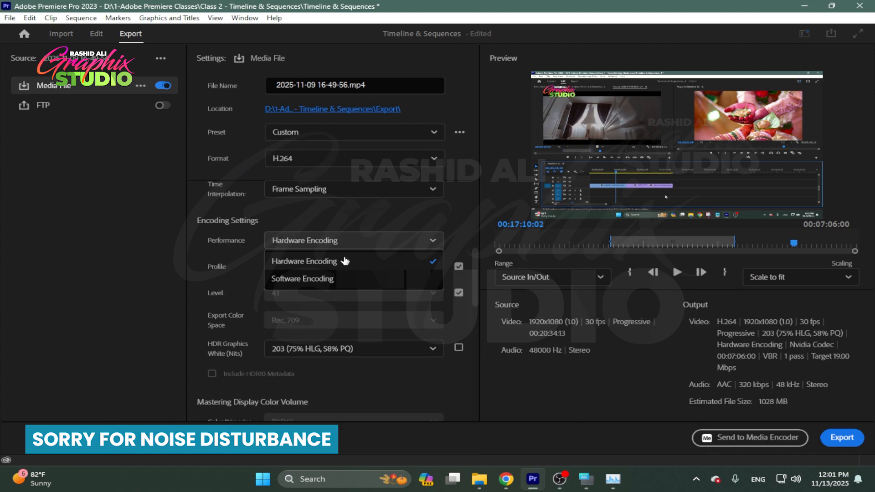
{"action": "left_click", "coordinate": [343, 284]}
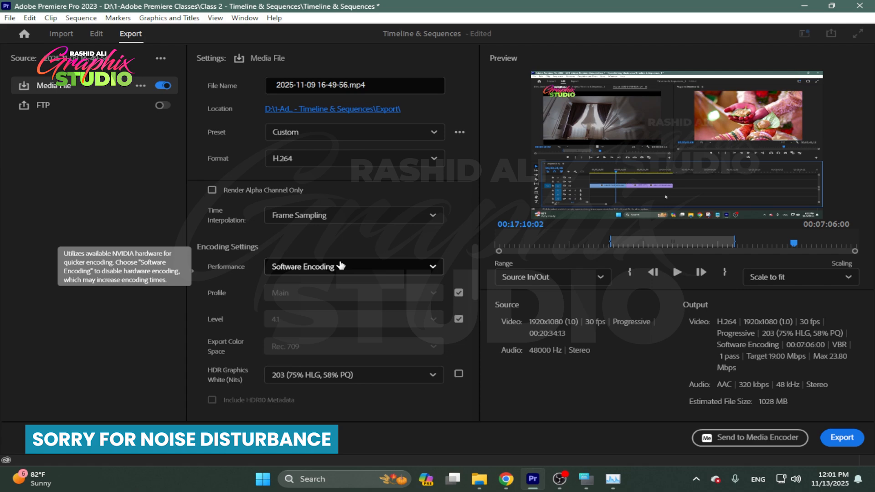
{"action": "scroll", "coordinate": [340, 266], "scroll_direction": "up", "scroll_amount": 5}
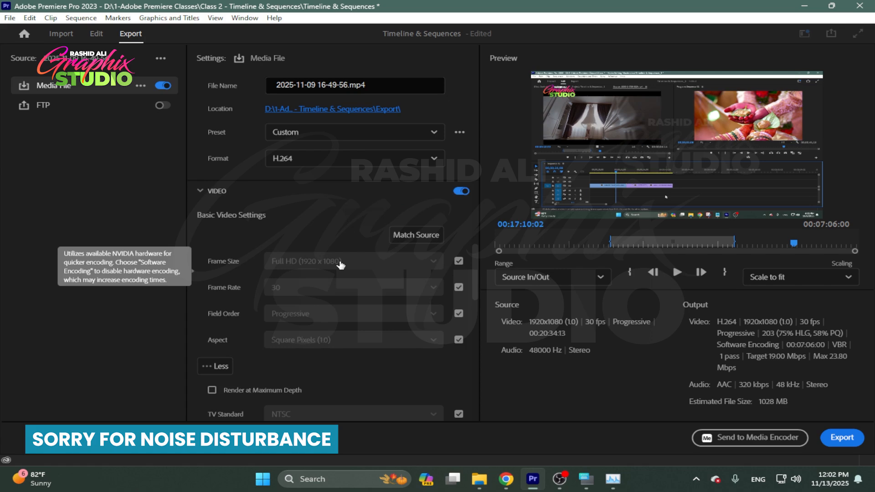
{"action": "scroll", "coordinate": [340, 262], "scroll_direction": "down", "scroll_amount": 10}
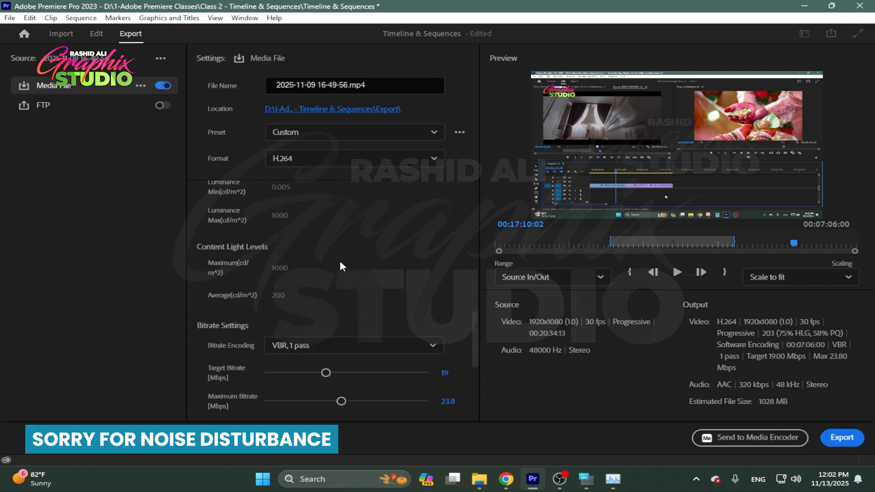
{"action": "scroll", "coordinate": [469, 264], "scroll_direction": "up", "scroll_amount": 5}
{"action": "scroll", "coordinate": [468, 264], "scroll_direction": "up", "scroll_amount": 3}
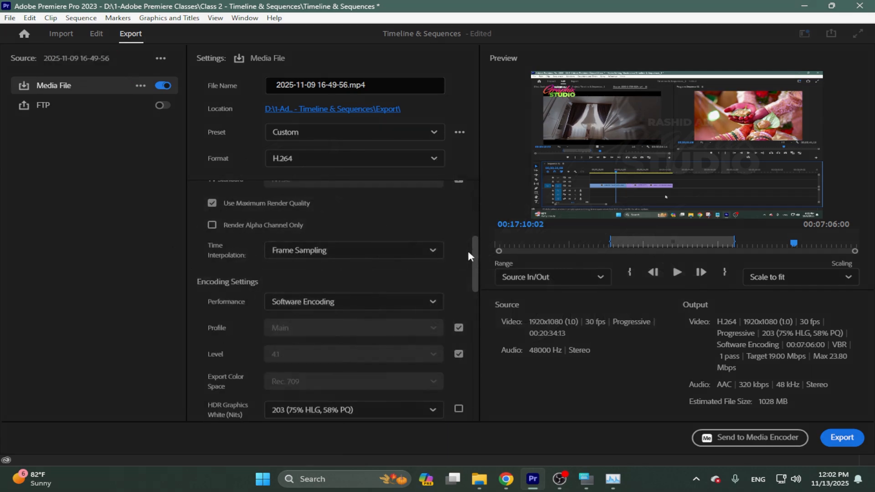